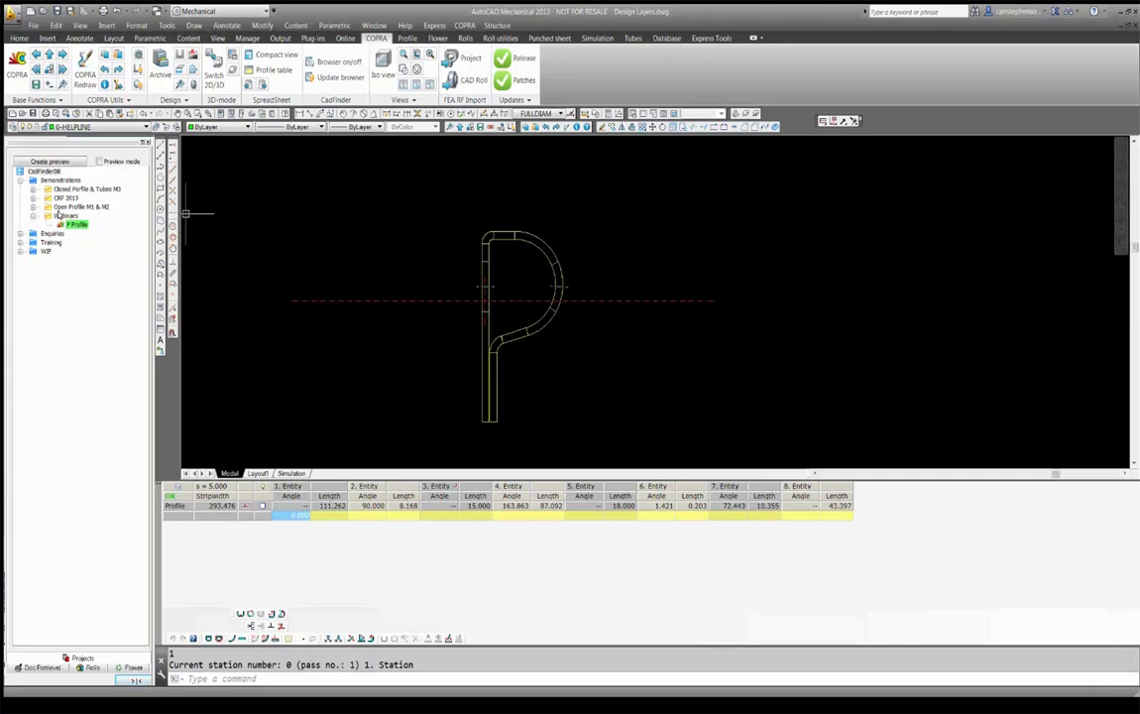
Create an empty COPRA project named '3rd Party Import' in the Webinars folder.
right_click(60, 215)
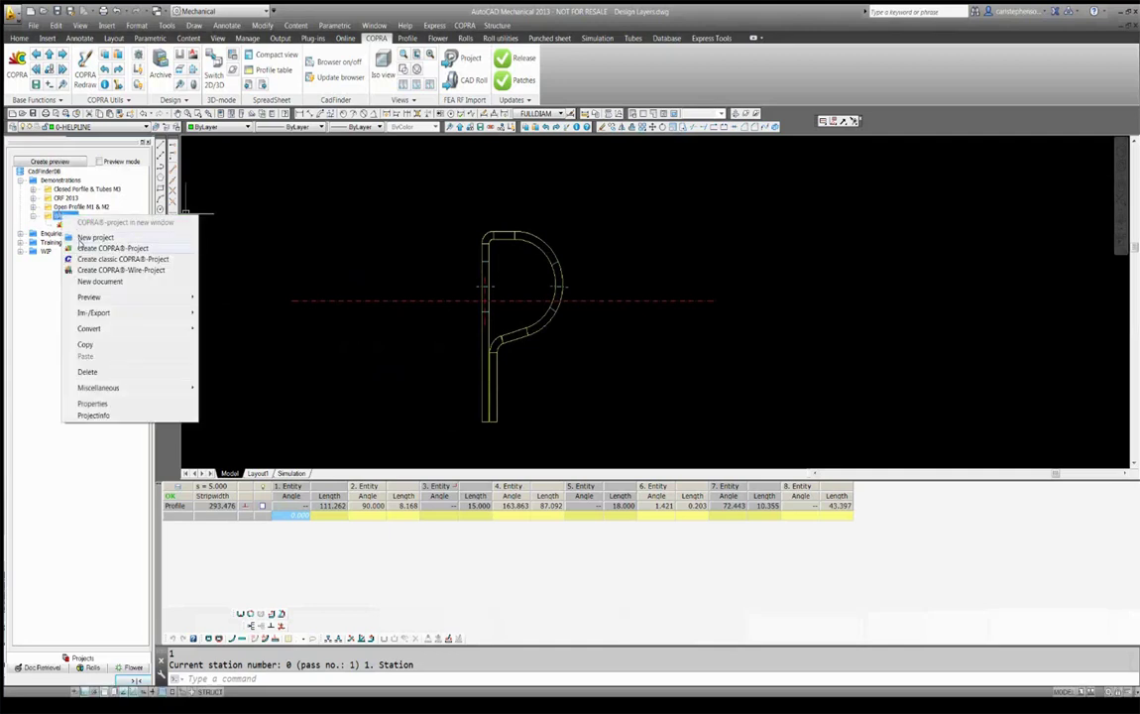
left_click(80, 247)
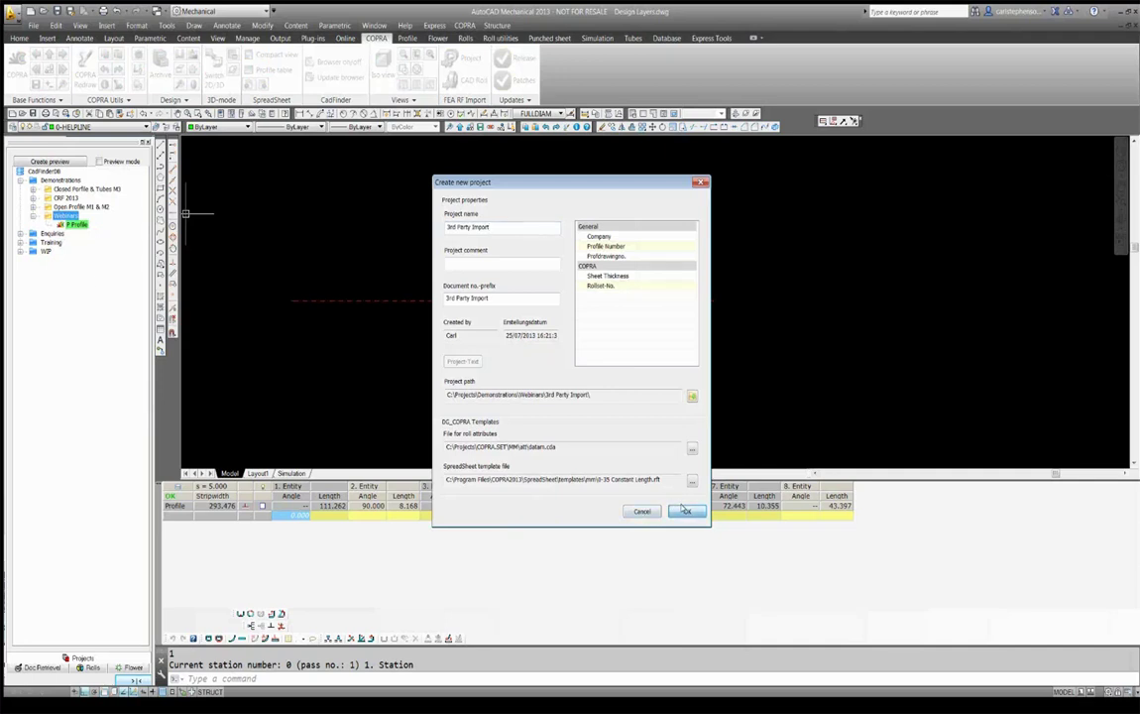
left_click(684, 510)
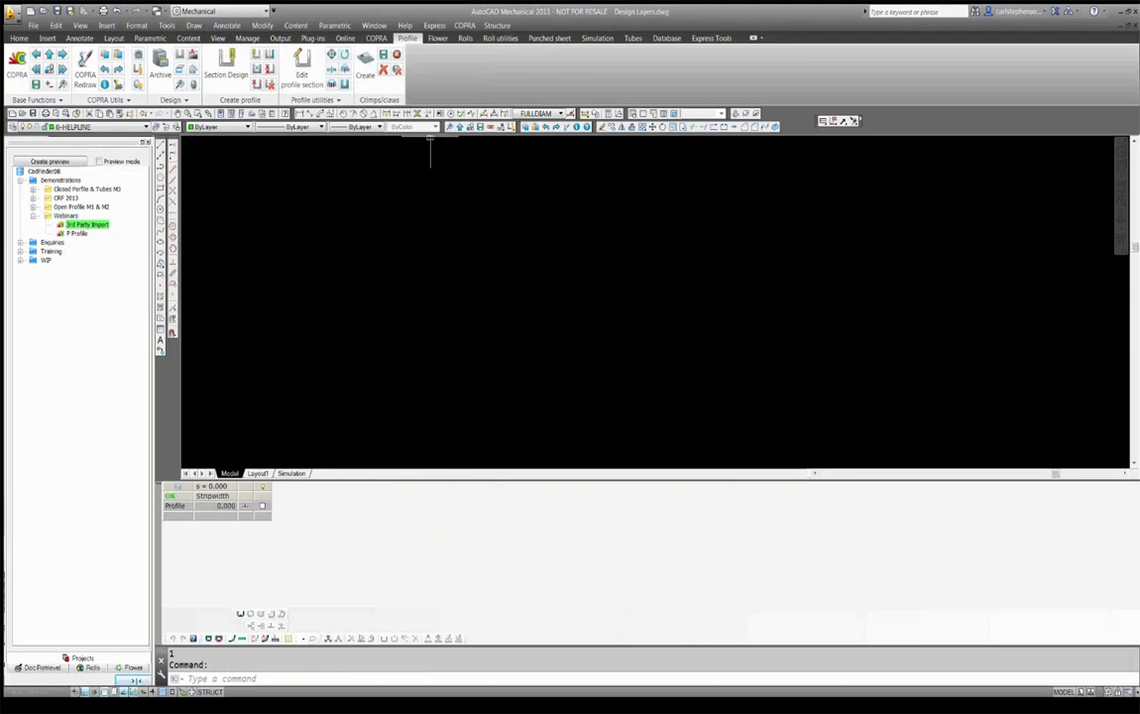
Import the A4865.pro archive from Webinars and accept its conversion to parametric format.
left_click(379, 38)
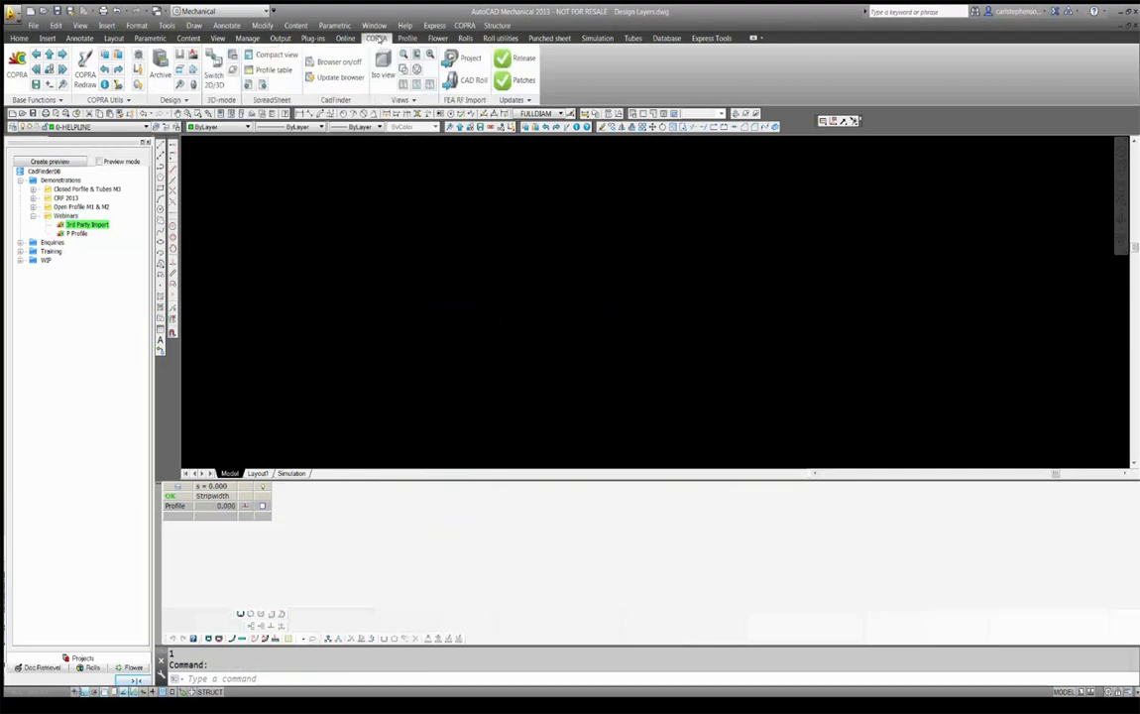
left_click(471, 59)
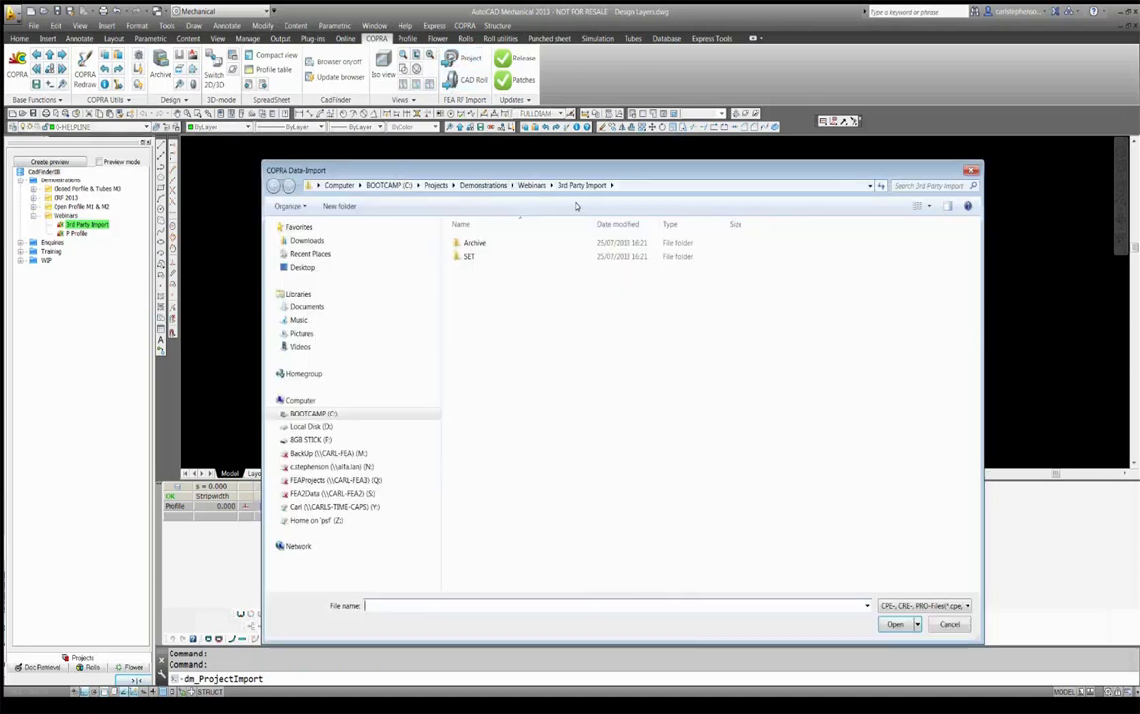
left_click(530, 186)
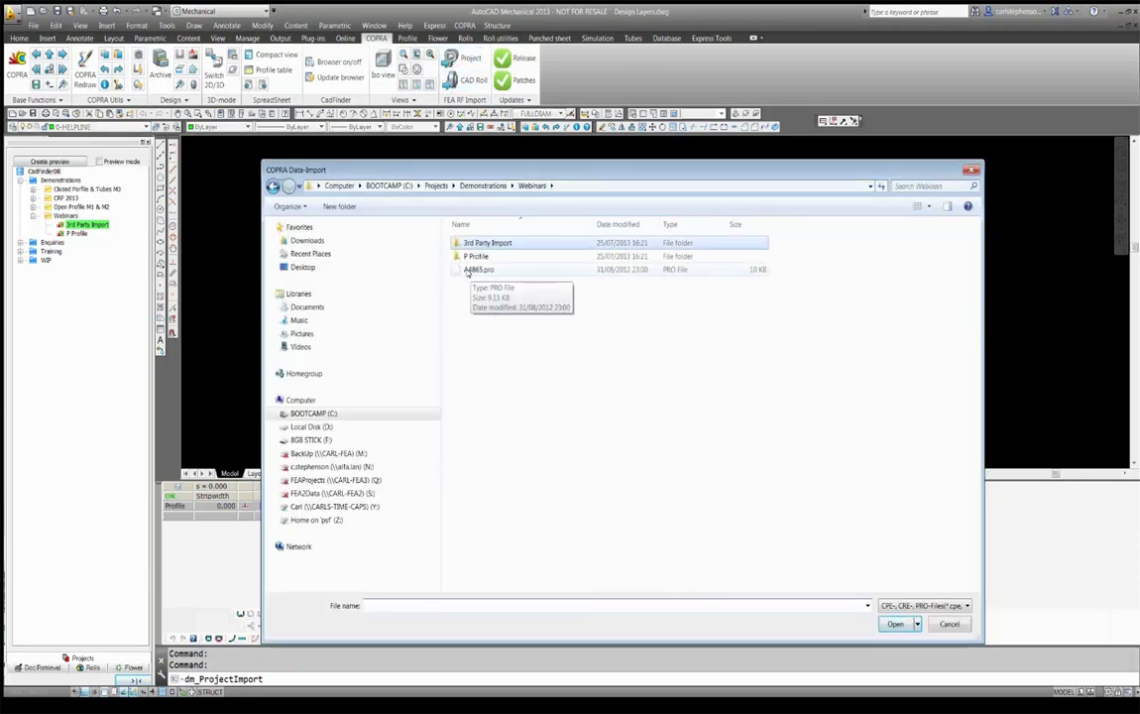
left_click(469, 270)
left_click(474, 270)
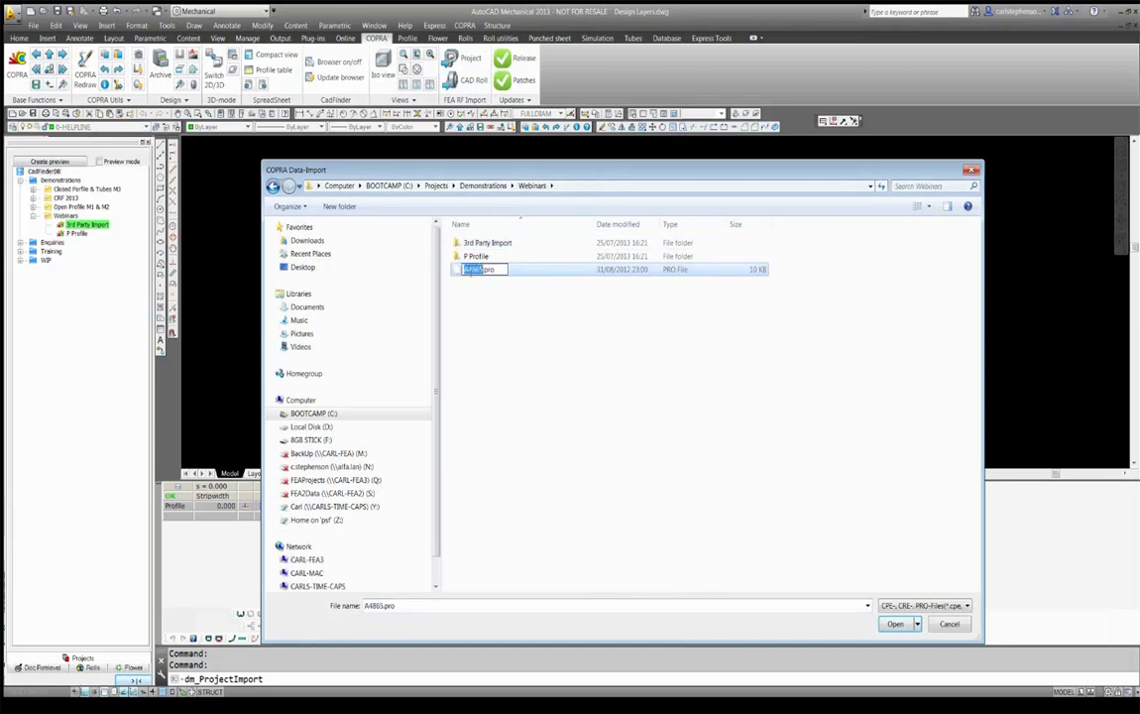
double_click(450, 271)
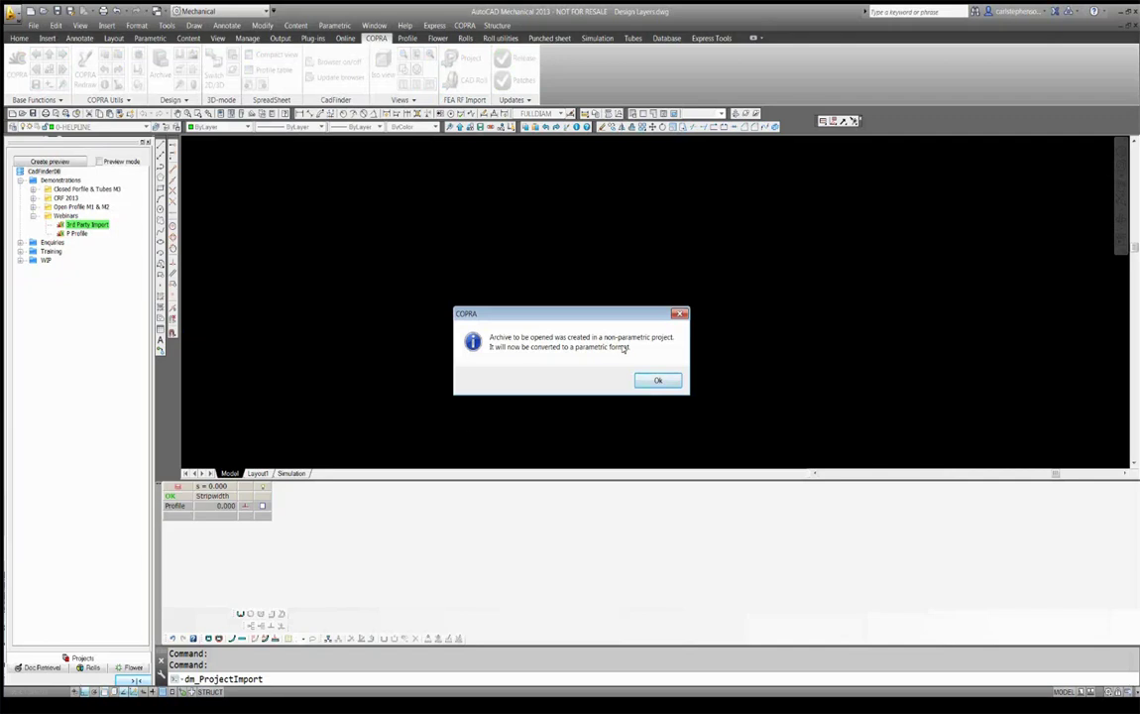
left_click(654, 380)
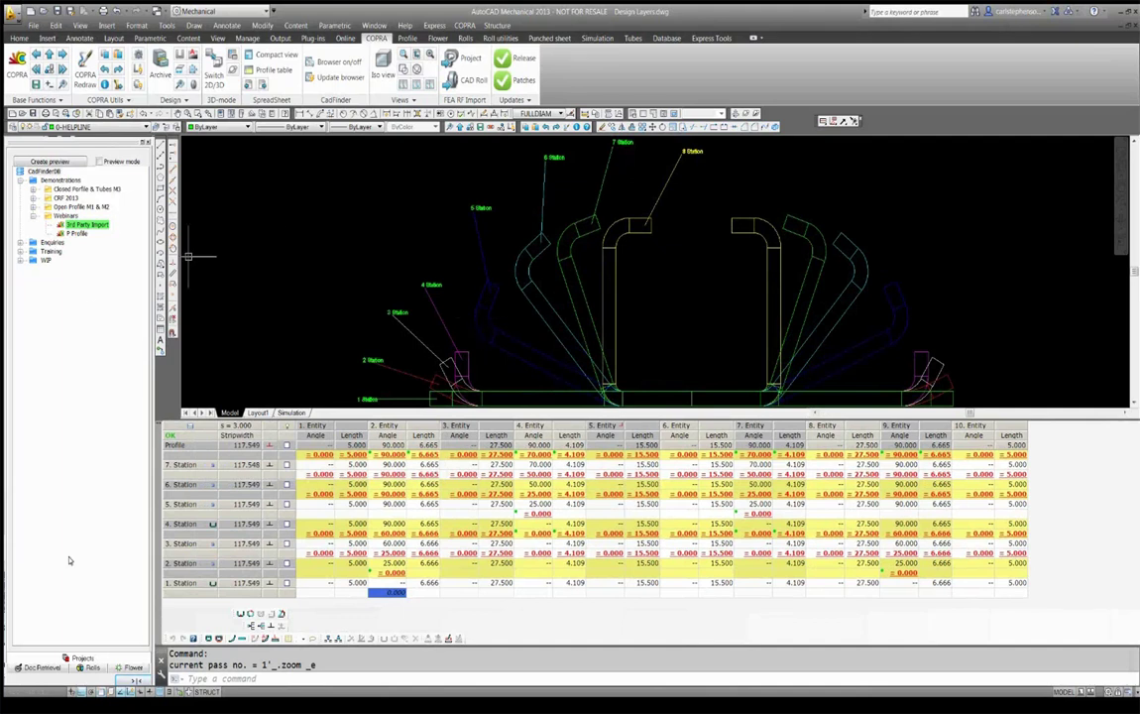
Show the Rolls panel listing eight stations, with station 8 rolls #301 and #401 drawn.
left_click(92, 669)
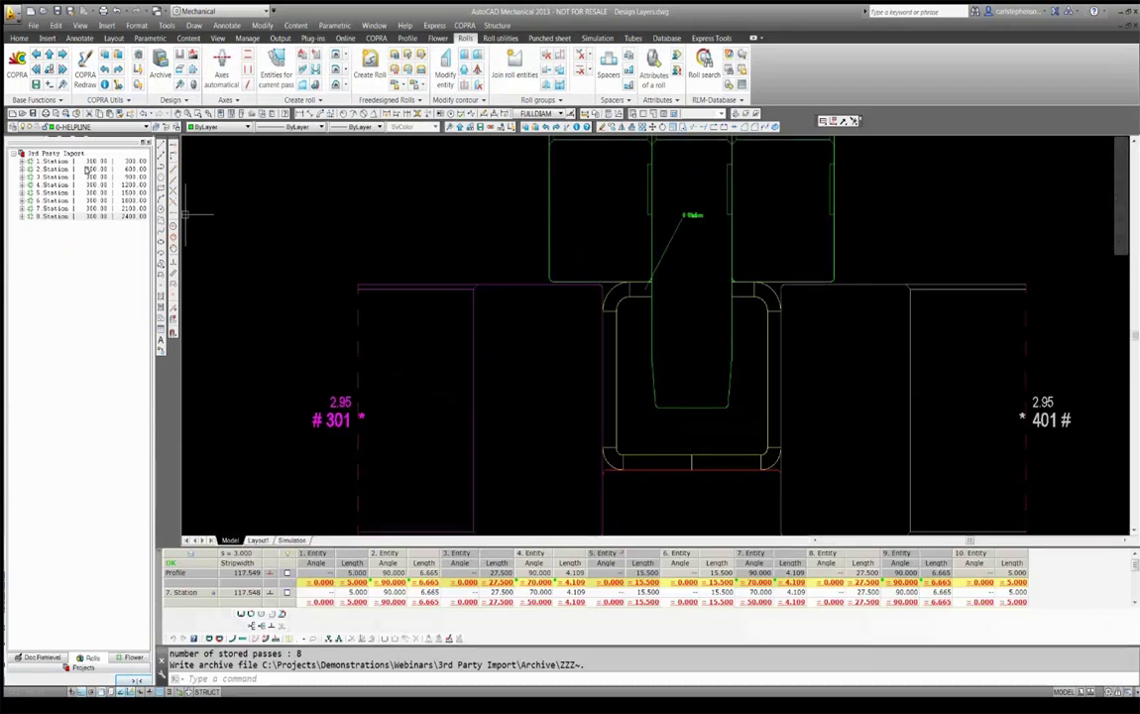
Zoom to extents, display the full flower, and activate COPRA's 3D mode for the rolls.
middle_click(507, 270)
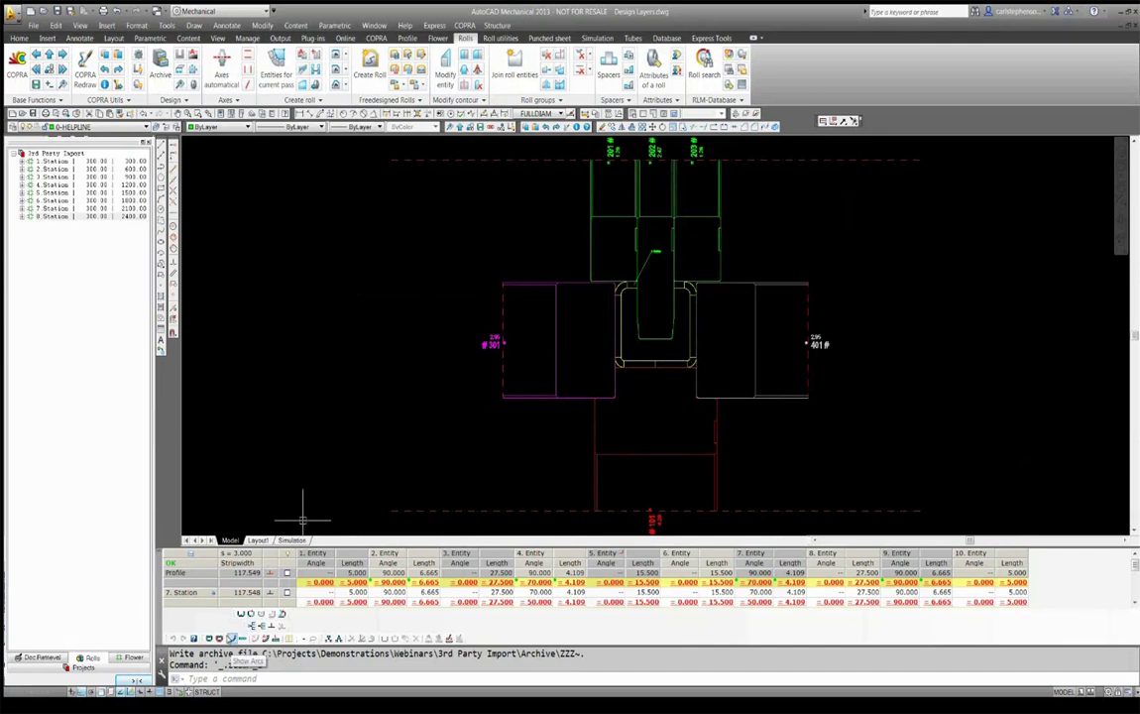
left_click(241, 615)
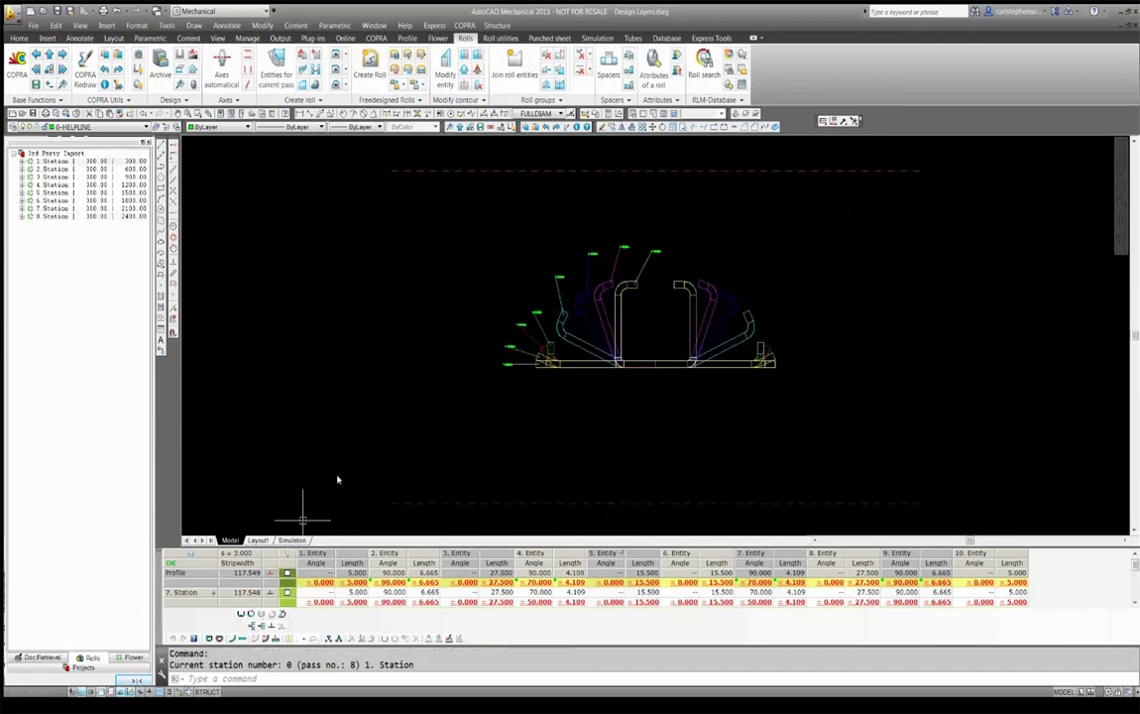
left_click(376, 38)
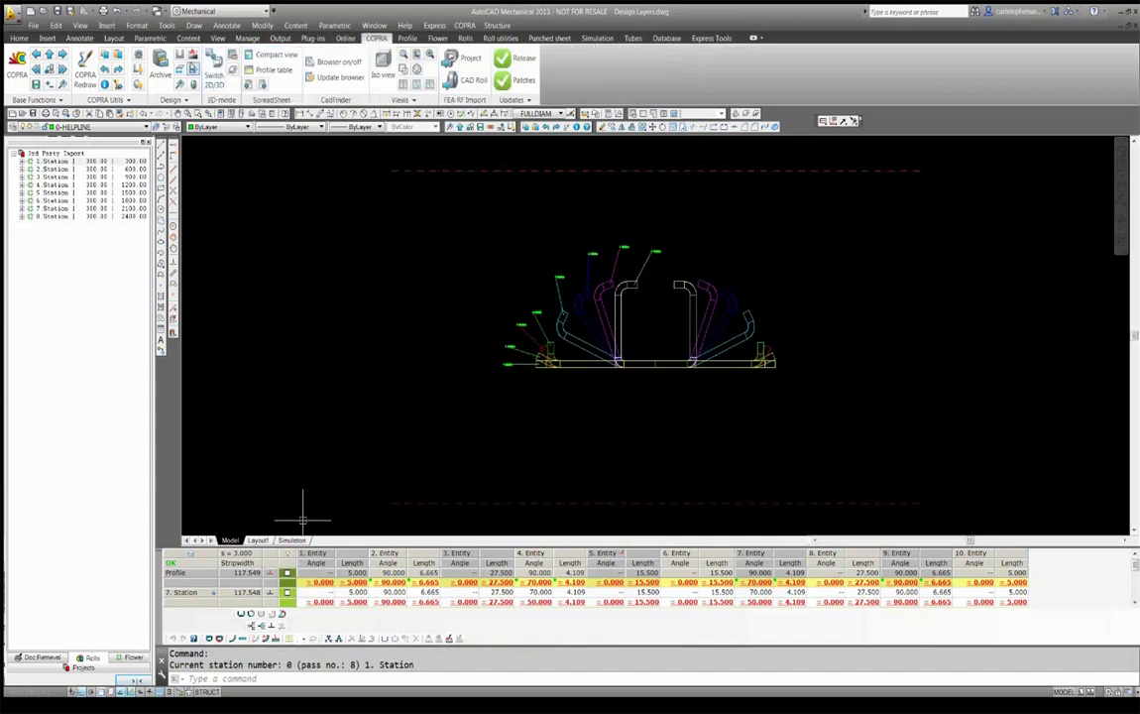
left_click(213, 72)
left_click(545, 376)
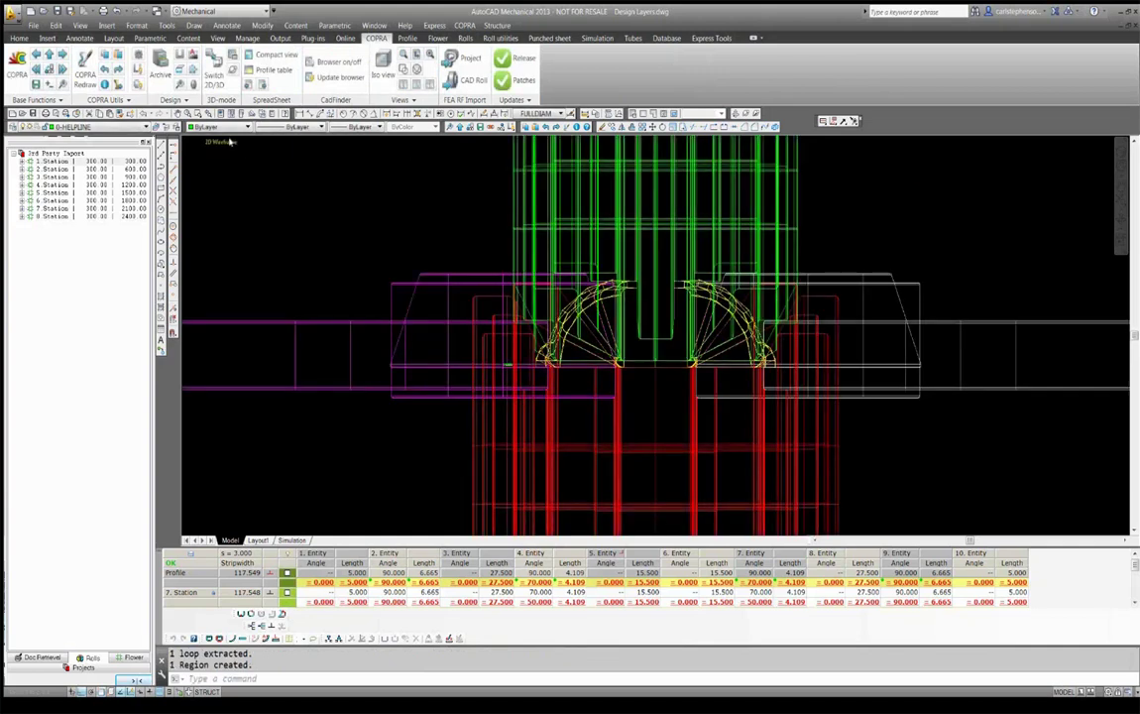
Shade the 3D rolls Realistic, orbit to an oblique view, then return to 2D Wireframe.
left_click(228, 142)
left_click(253, 205)
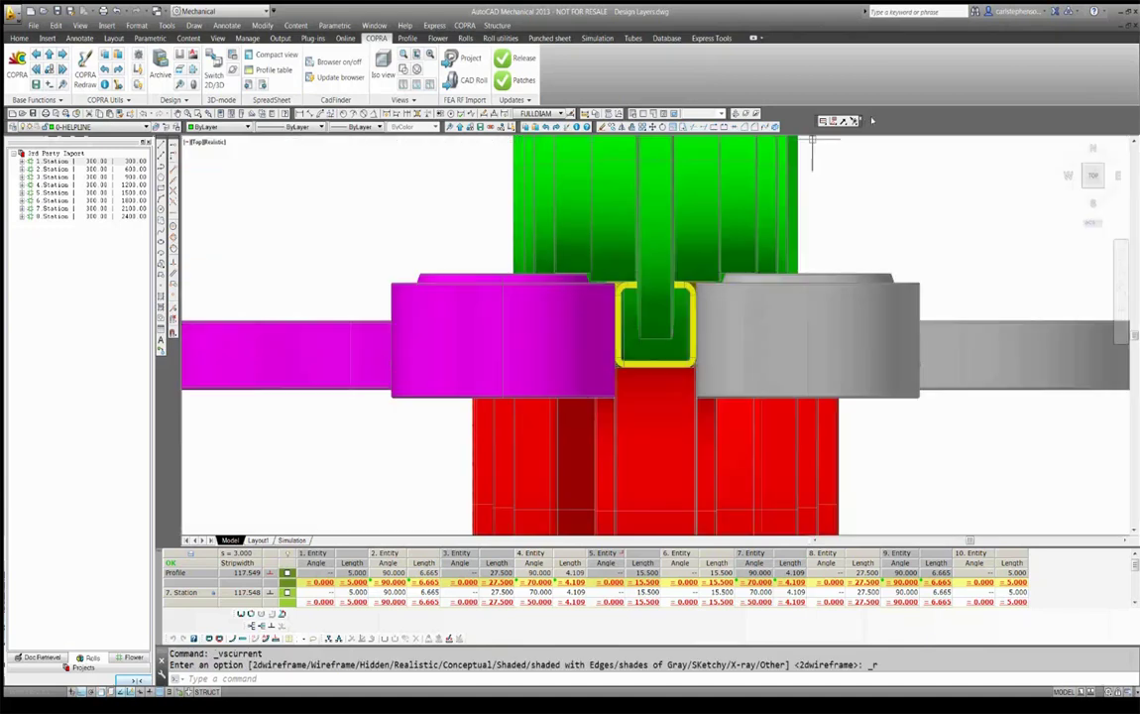
left_click(741, 113)
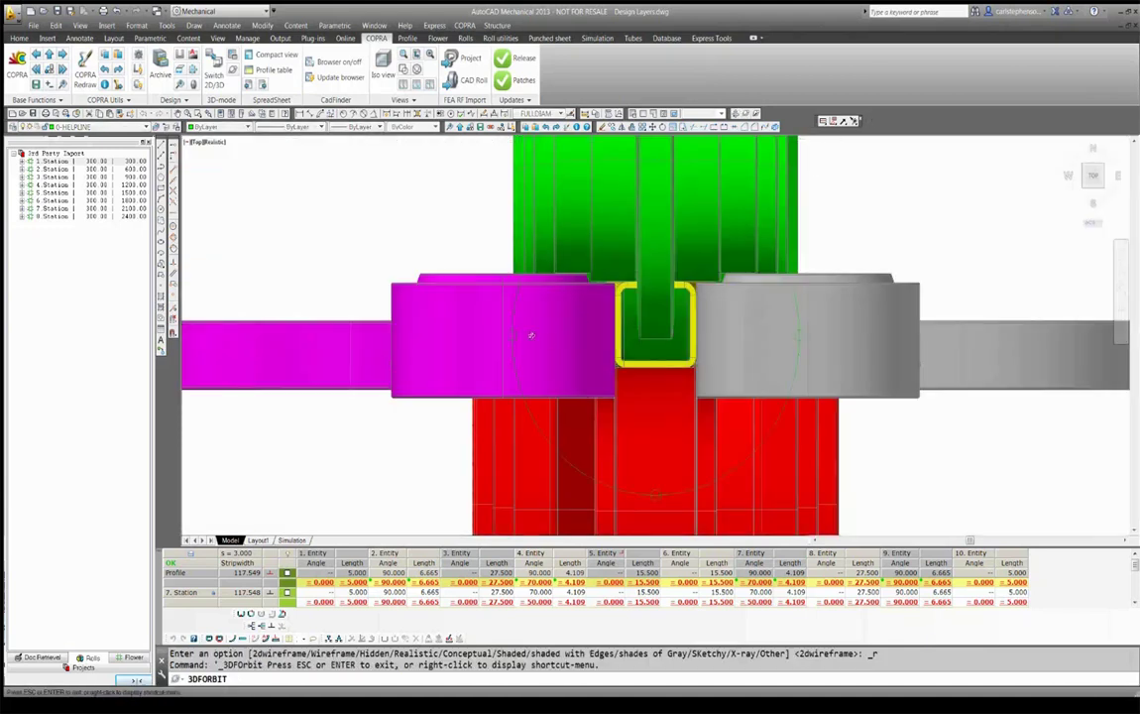
left_click_drag(526, 340, 690, 234)
scroll(690, 234, "down", 5)
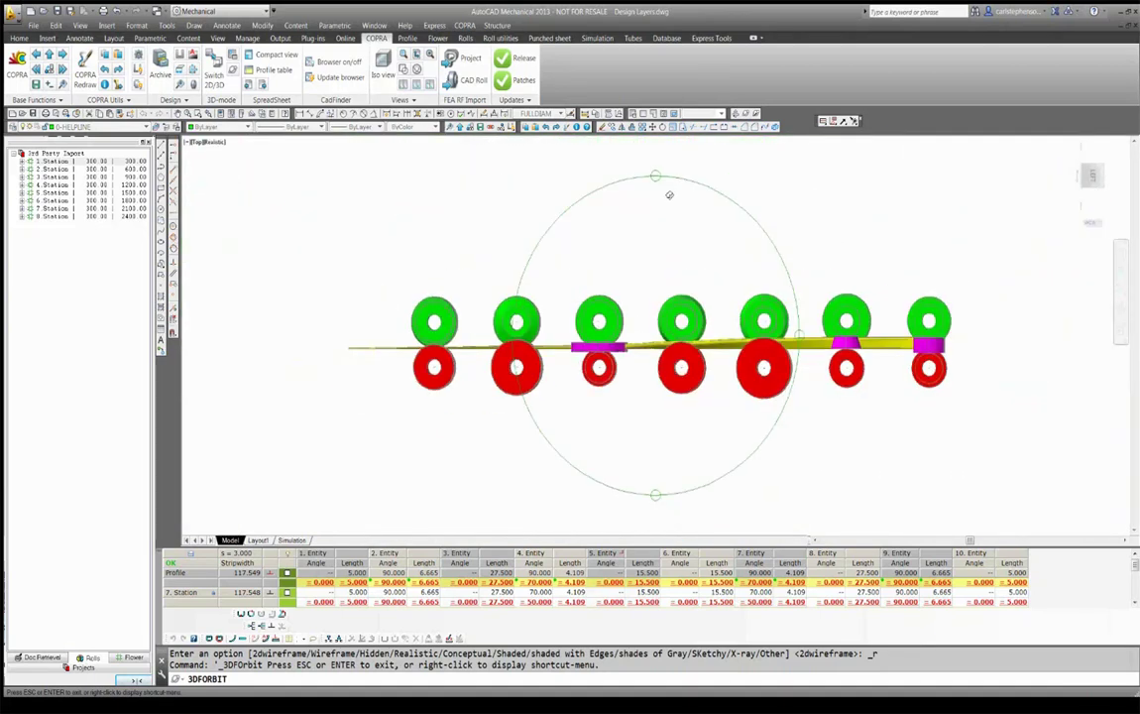
left_click_drag(690, 234, 231, 160)
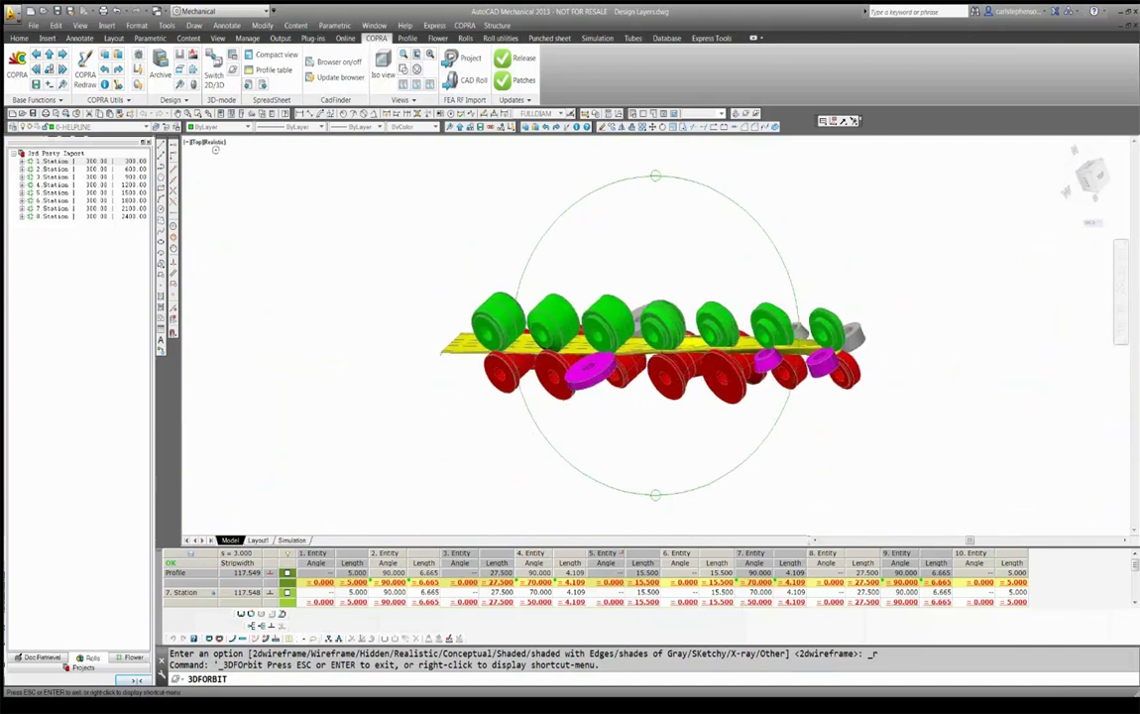
key("Escape")
left_click(234, 141)
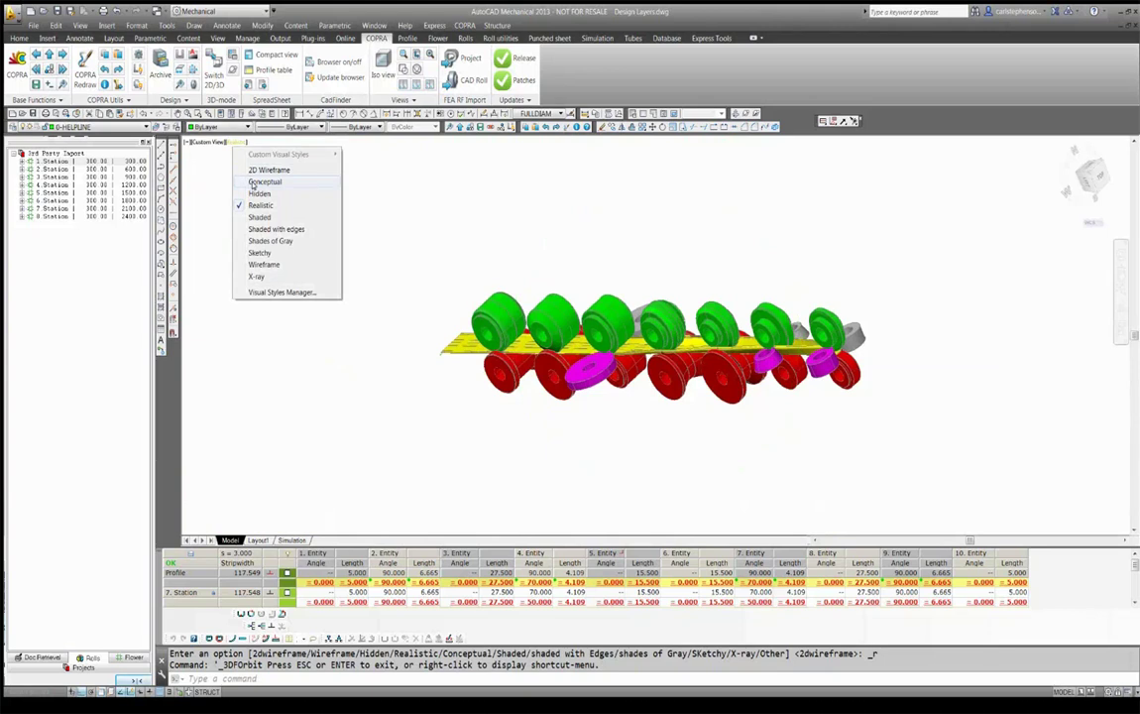
left_click(260, 171)
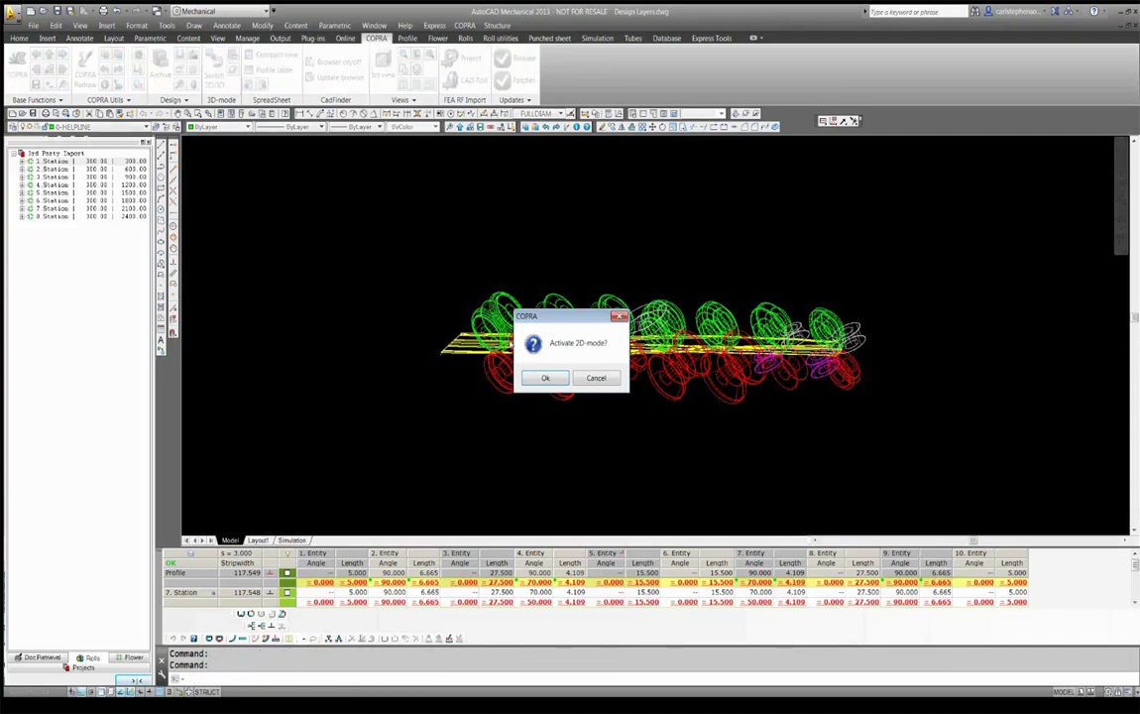
Return to 2D mode and add a second punched sheet left of the original, keeping the unfolding.
left_click(543, 379)
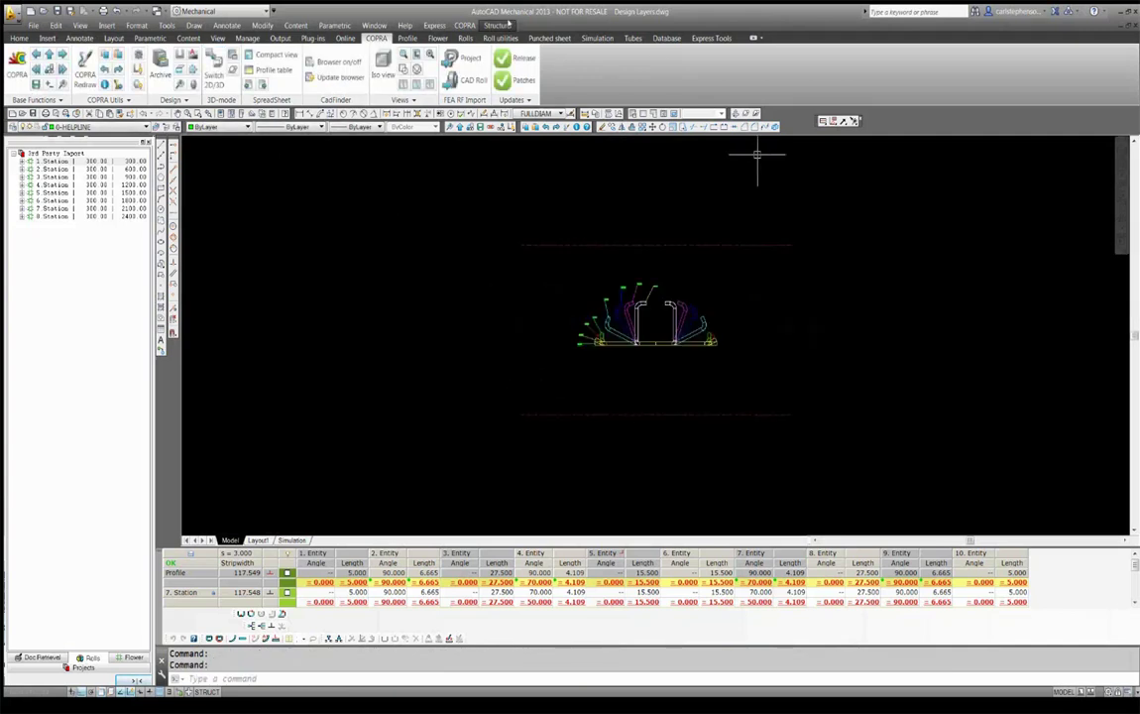
left_click(555, 37)
left_click(312, 69)
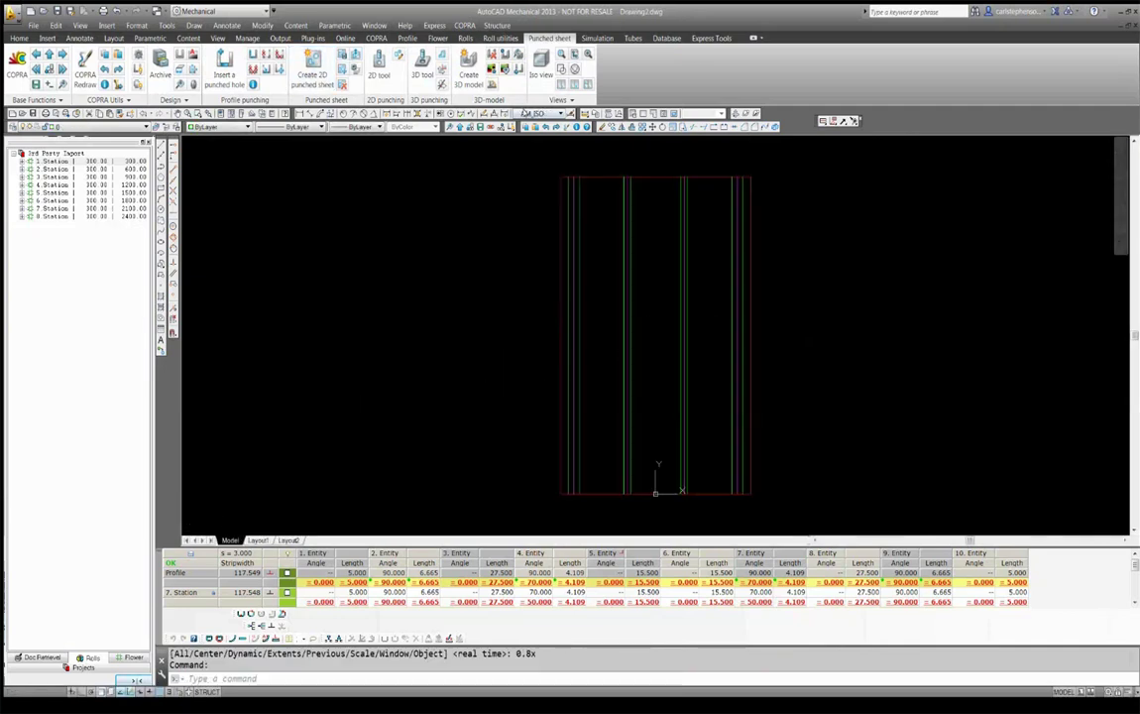
left_click(313, 78)
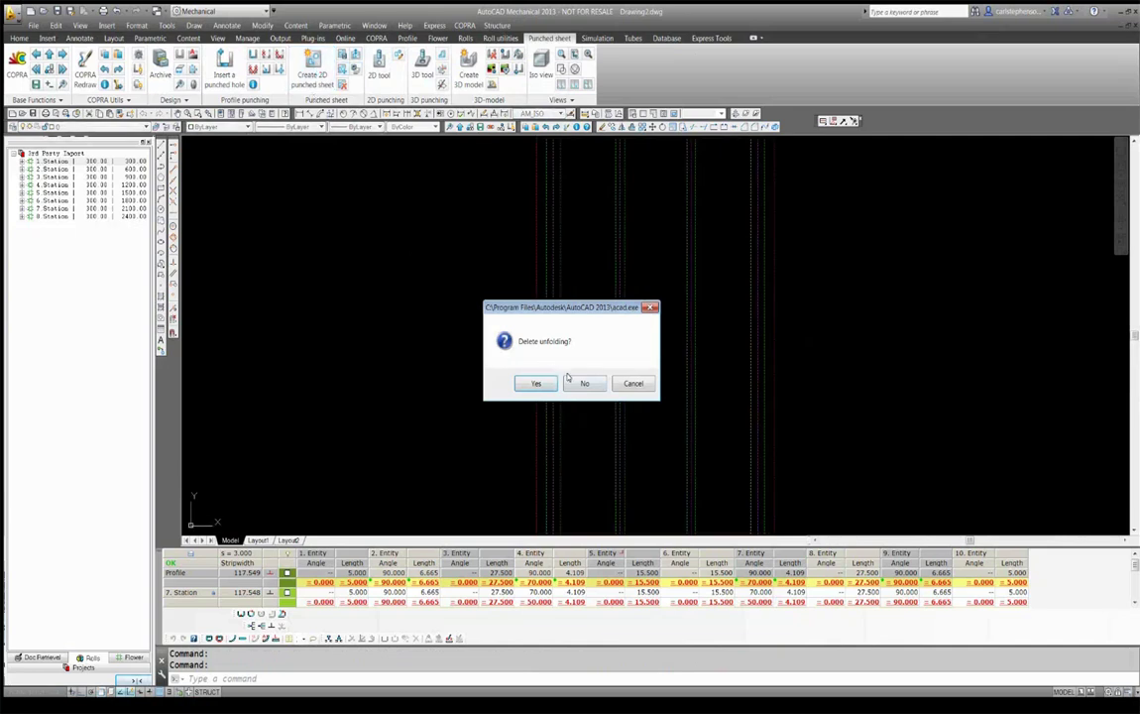
left_click(583, 383)
left_click(600, 425)
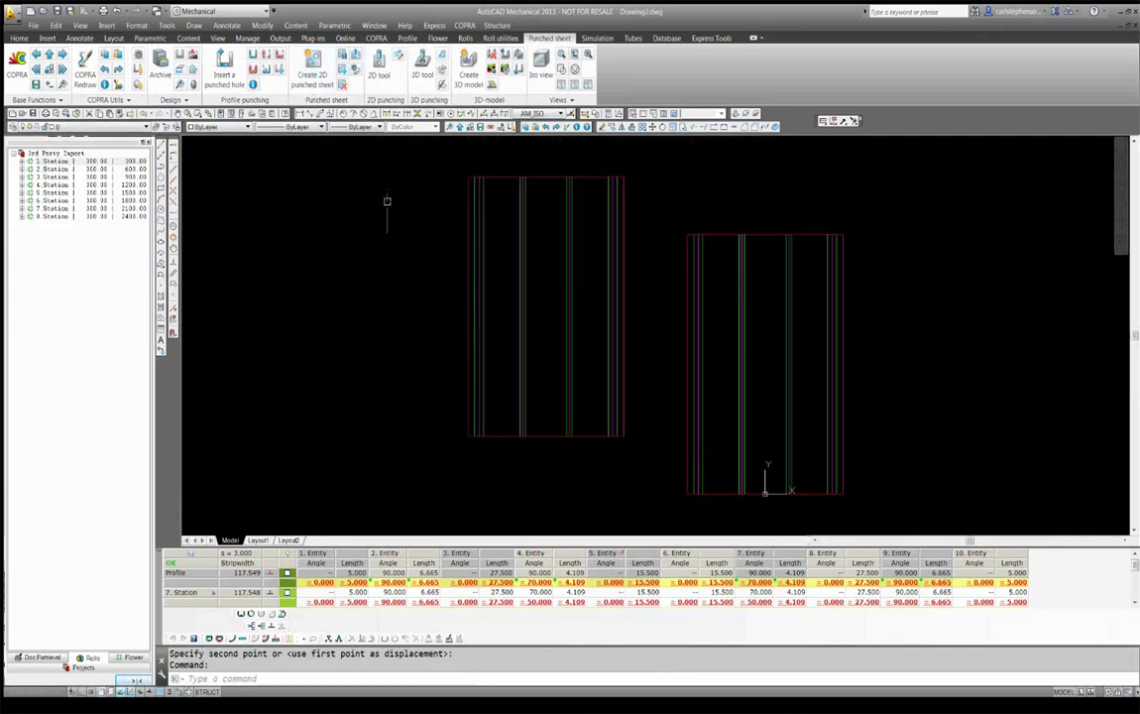
left_click(346, 55)
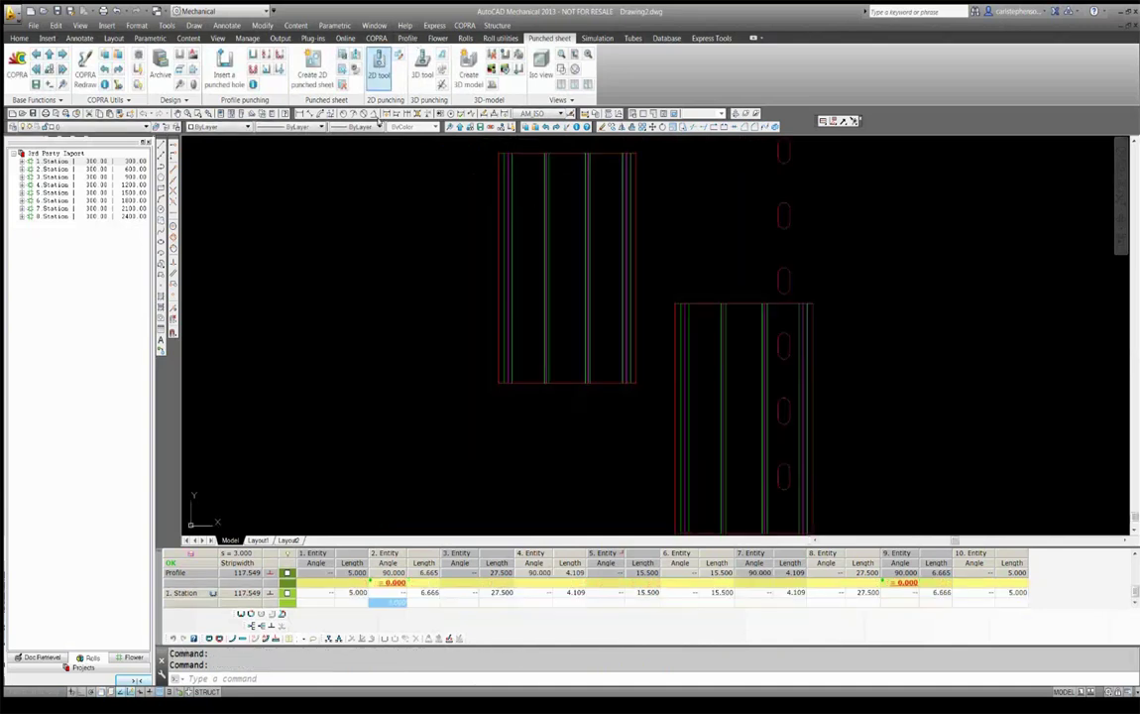
Punch a row of six 20×10 oblong holes, spaced 50, on the left sheet without repeating.
left_click(346, 60)
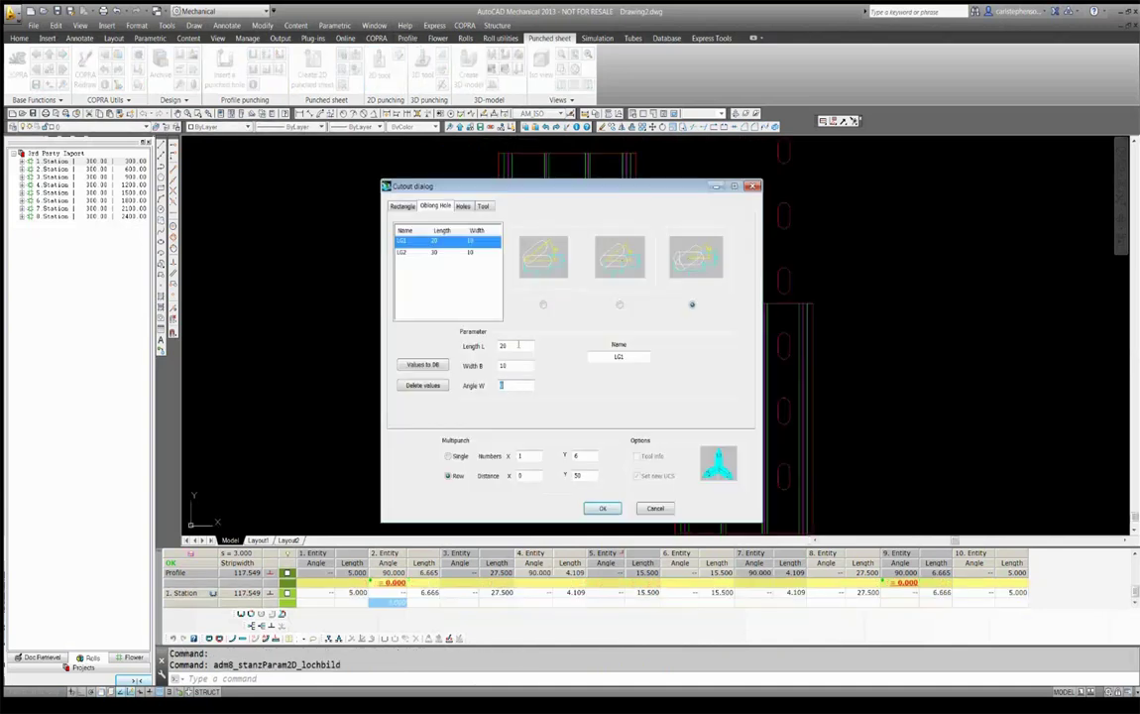
left_click(600, 508)
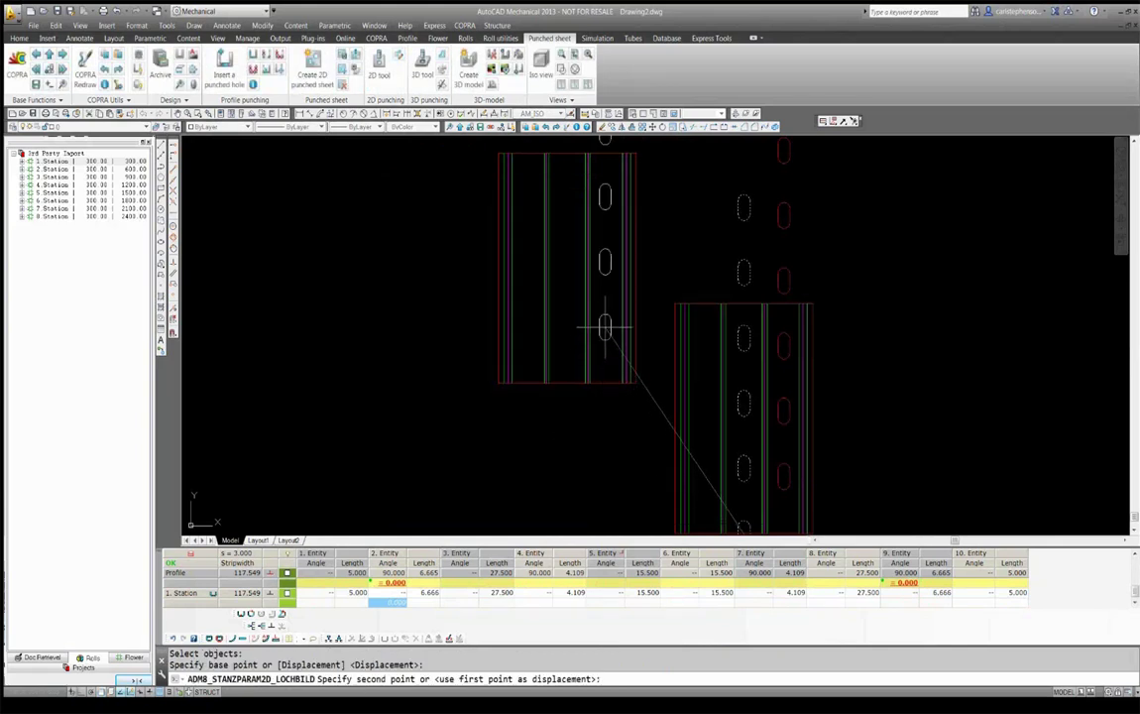
left_click(606, 323)
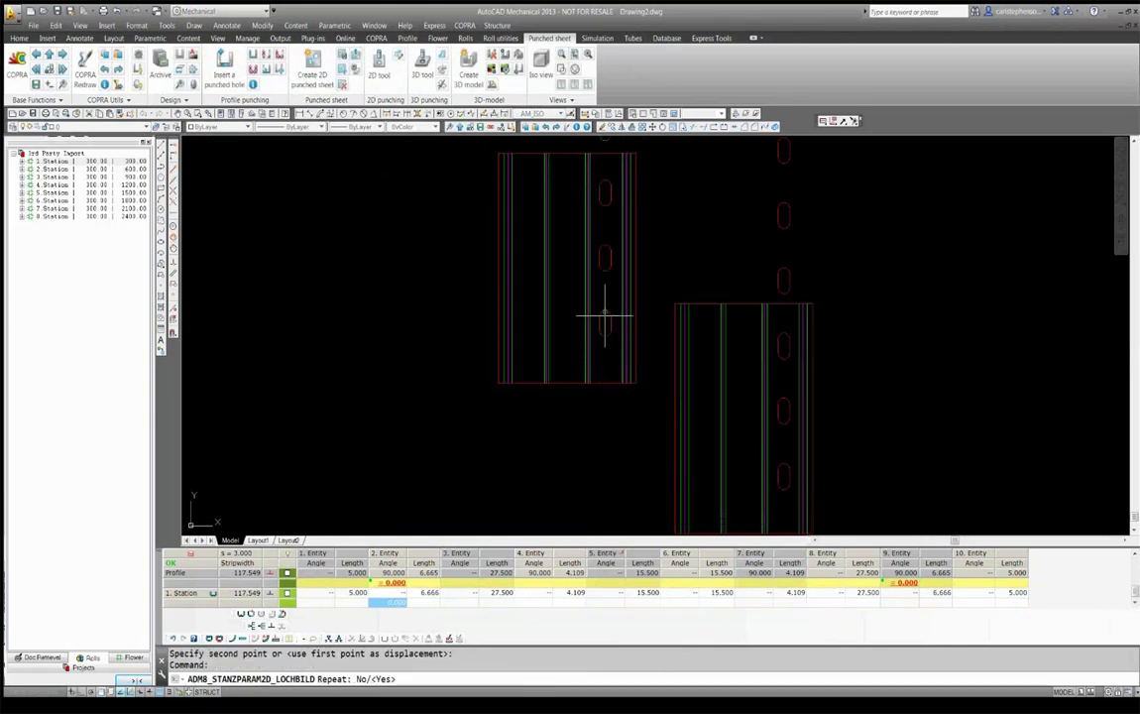
type("n")
key("Return")
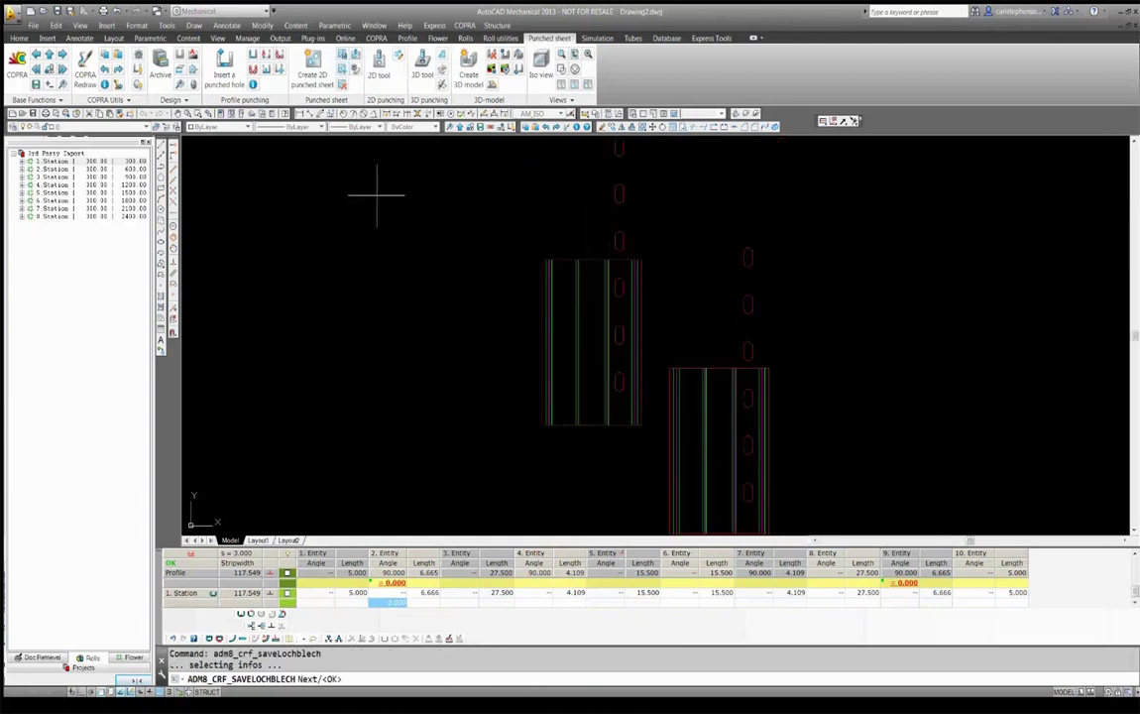
Save the punched contour to COPRA and build the 3D punched channel profile.
key("Return")
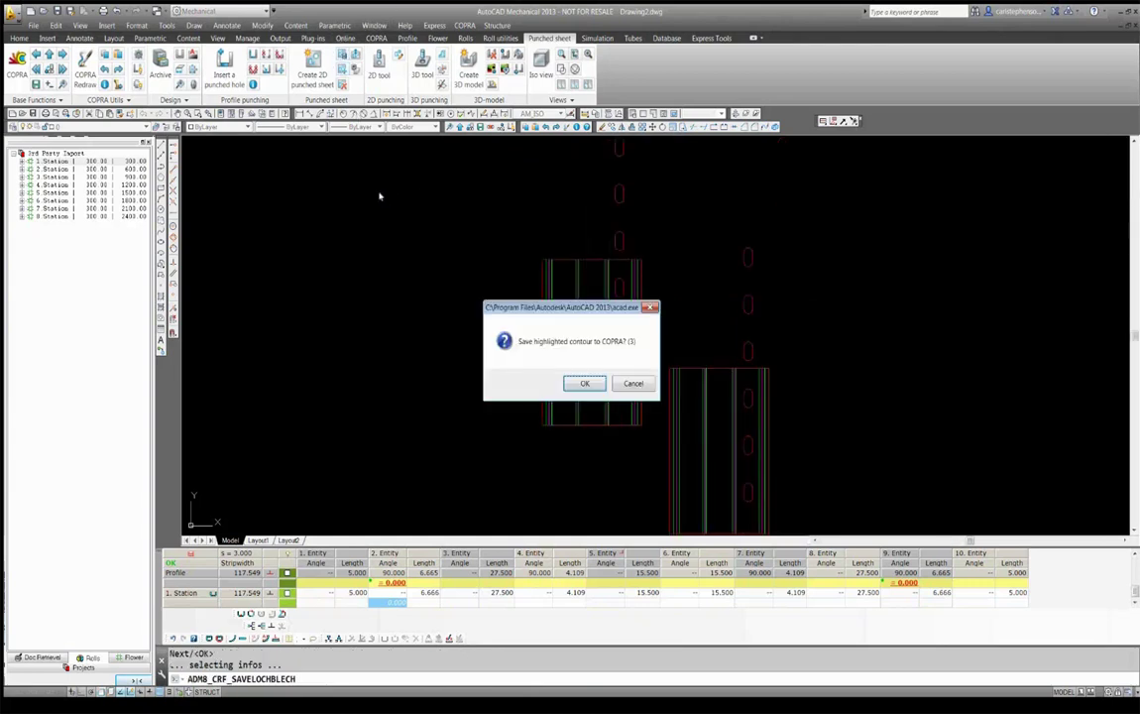
left_click(584, 383)
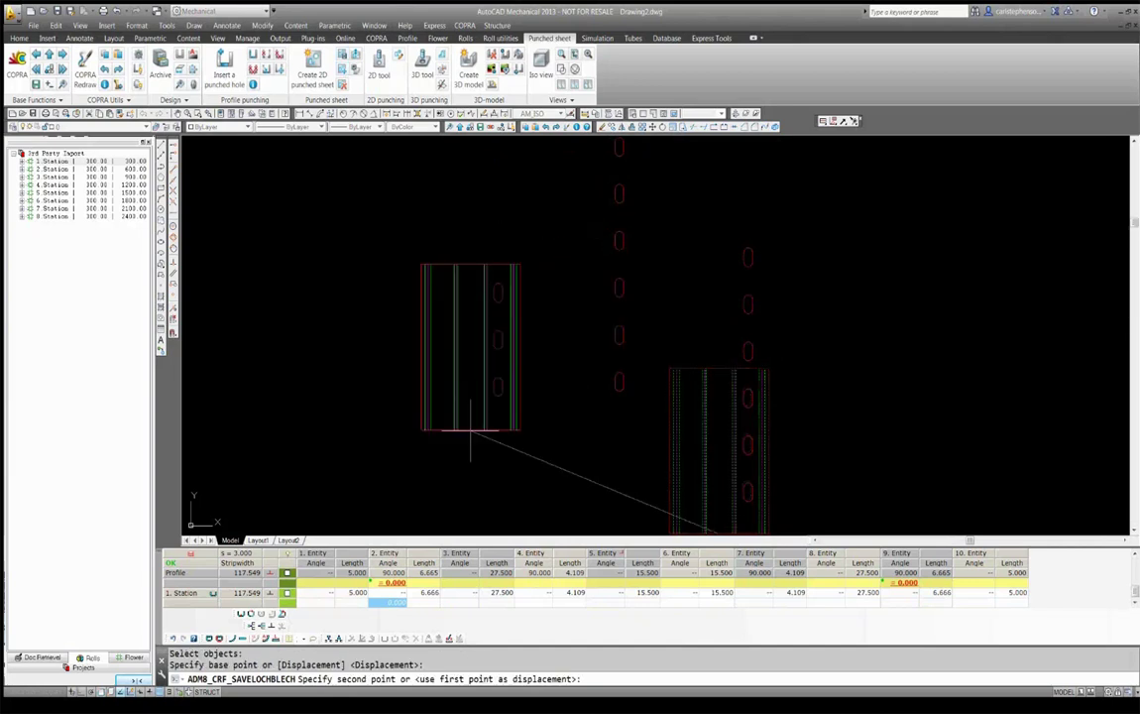
left_click(470, 430)
left_click(466, 65)
left_click(466, 65)
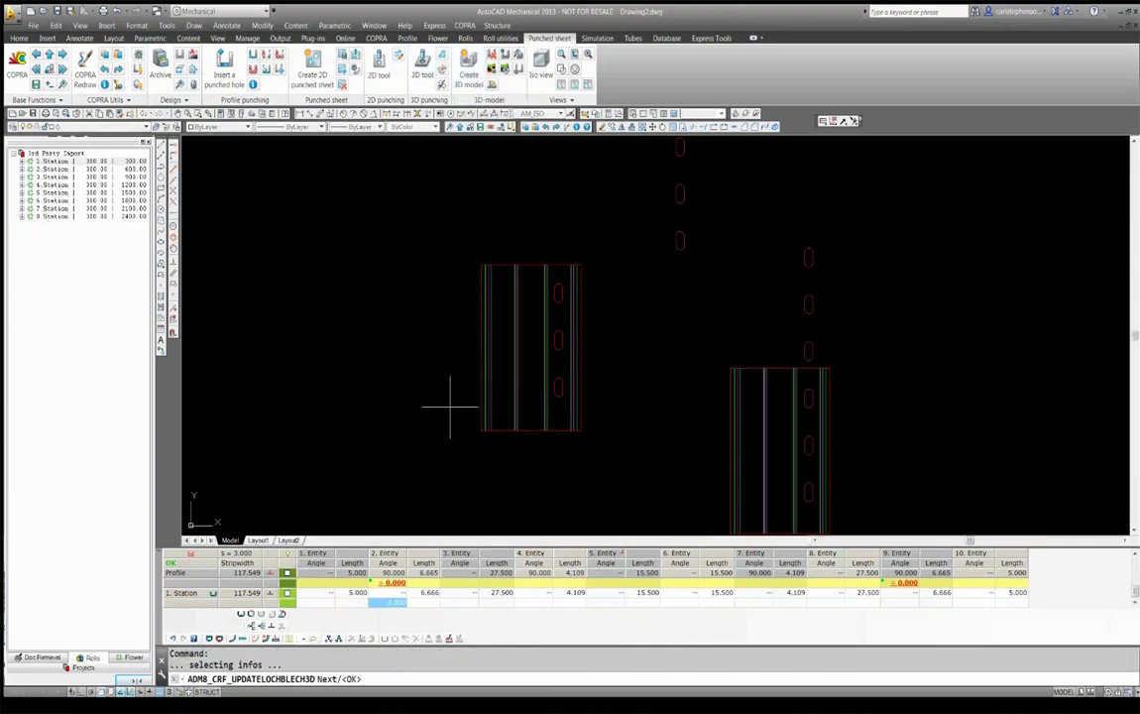
key("Return")
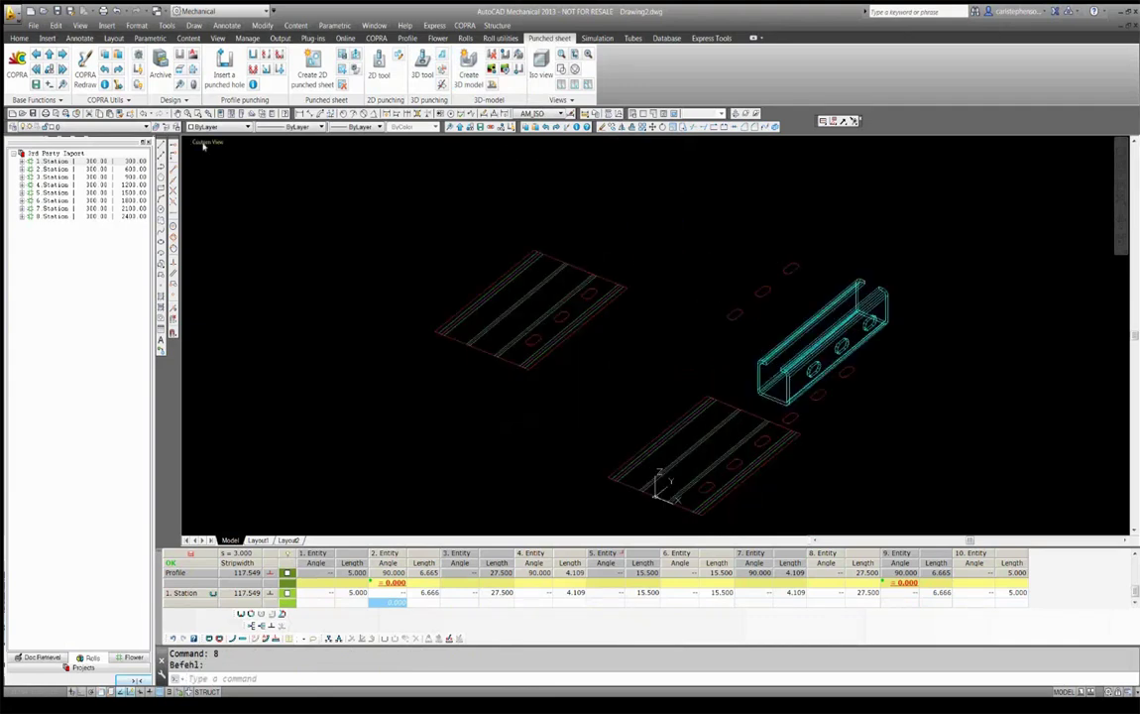
Inspect the punched channel in Realistic shading from several angles, then return to 2D Wireframe.
left_click(238, 142)
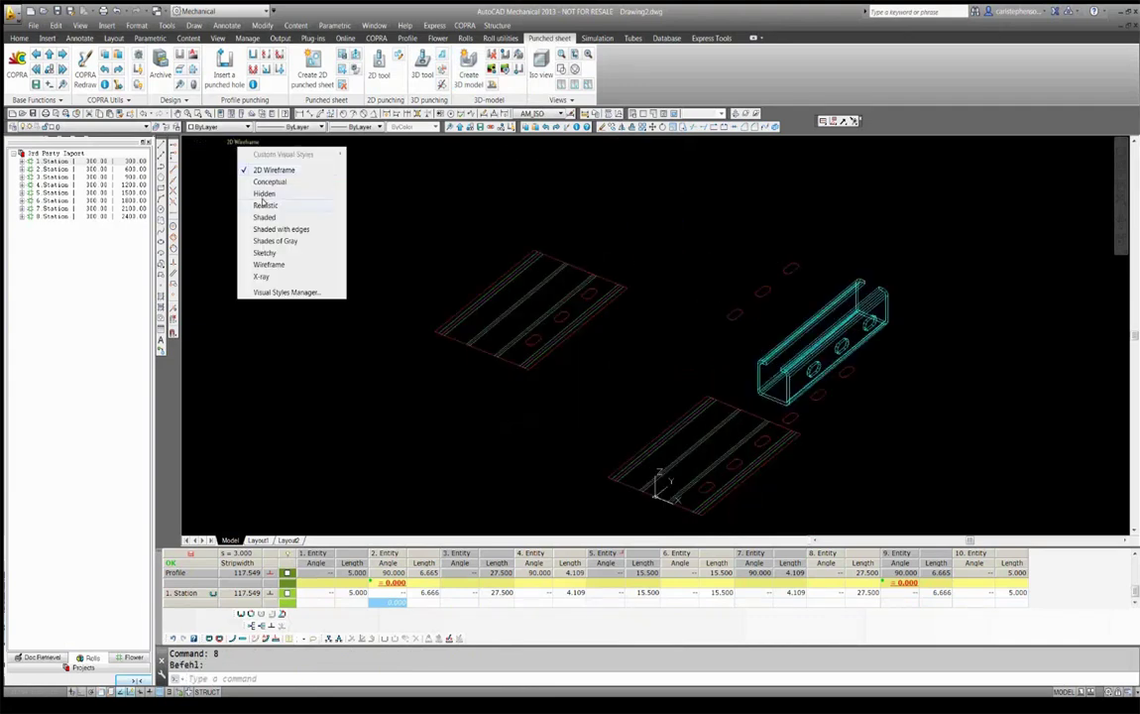
left_click(265, 205)
middle_click_drag(659, 338, 583, 397, "shift")
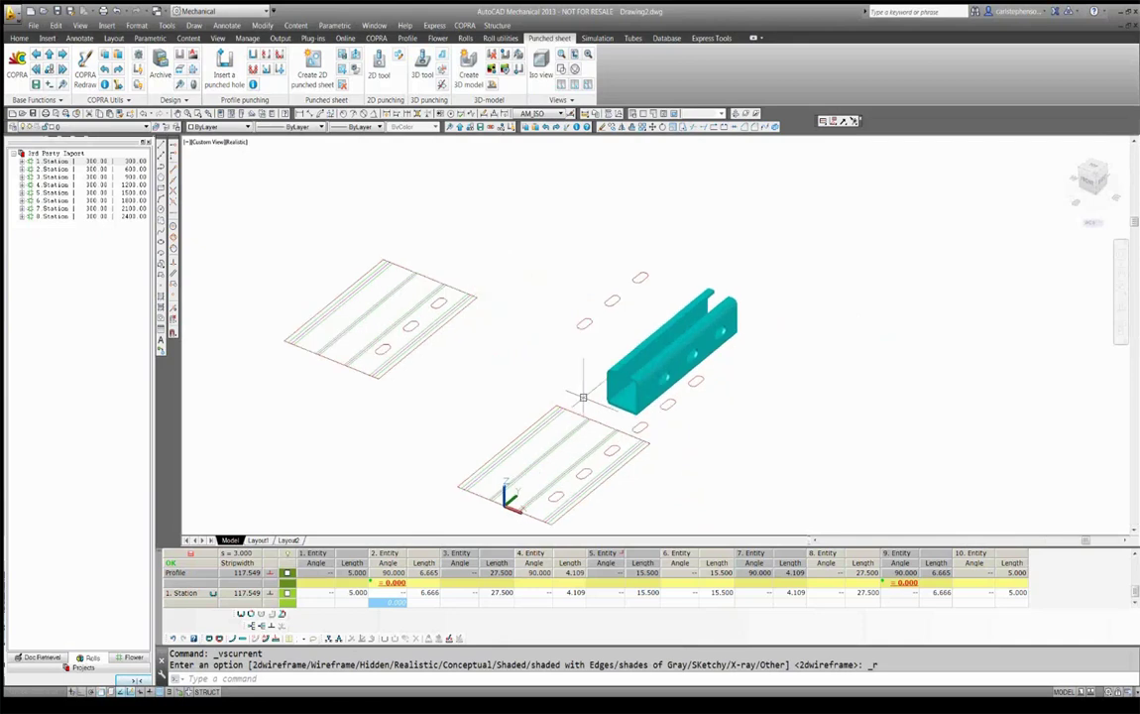
scroll(686, 387, "up", 2)
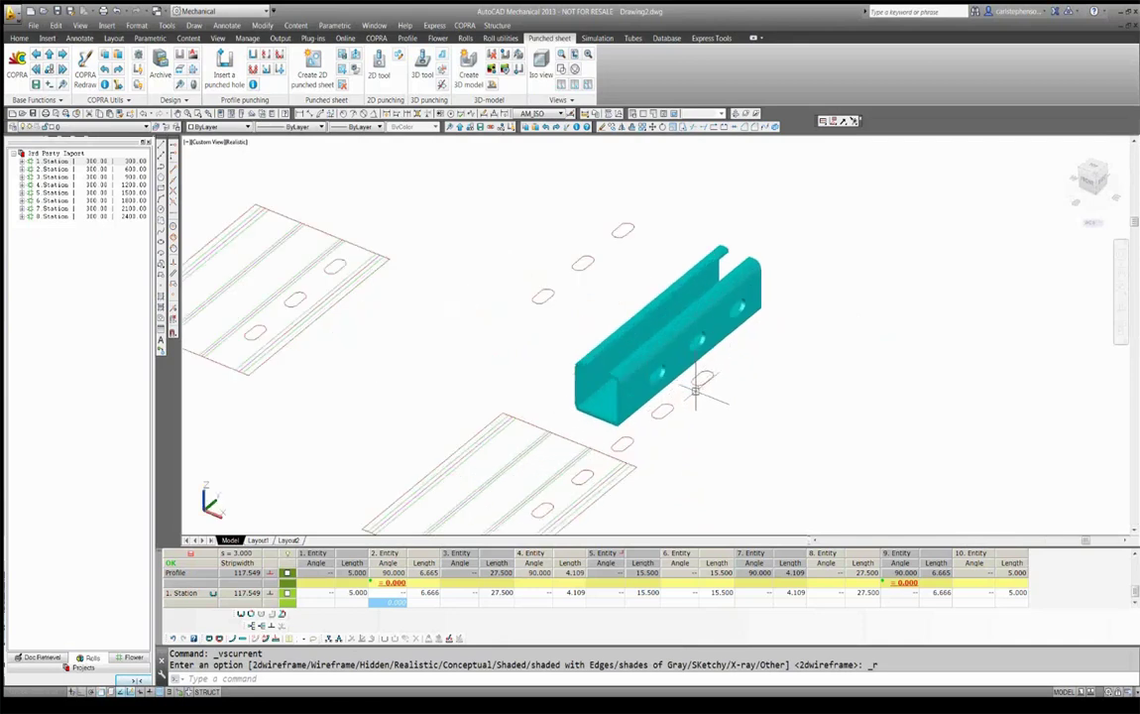
scroll(684, 387, "up", 1)
scroll(680, 388, "up", 1)
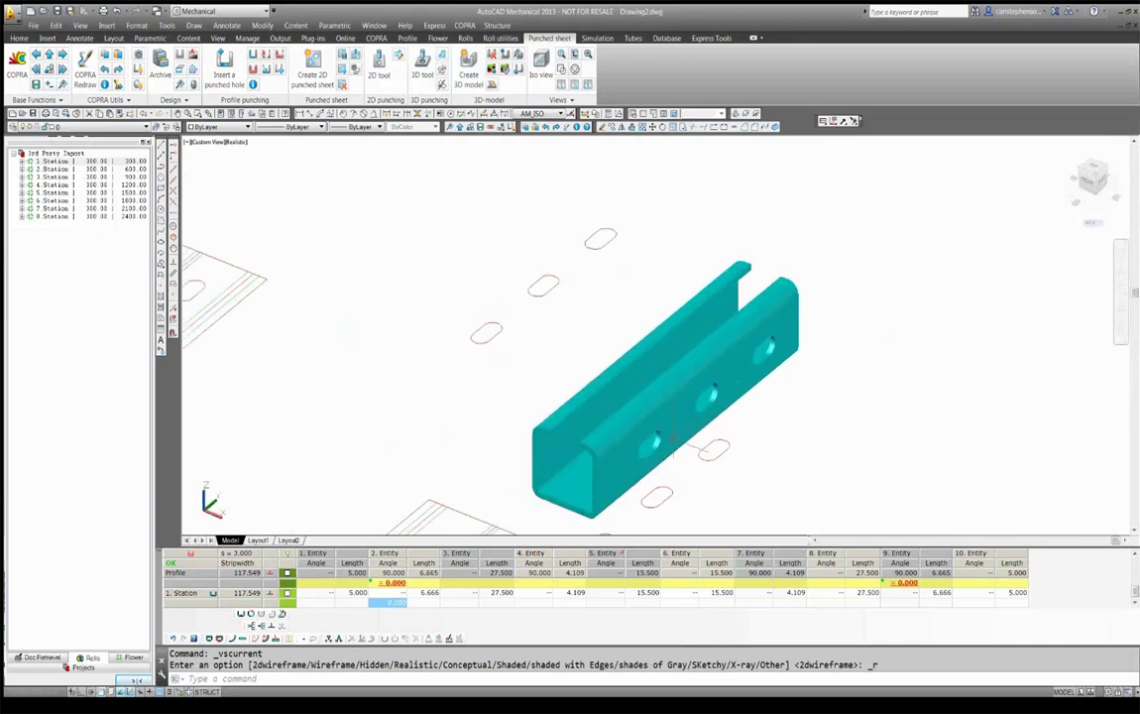
middle_click_drag(677, 427, 636, 369)
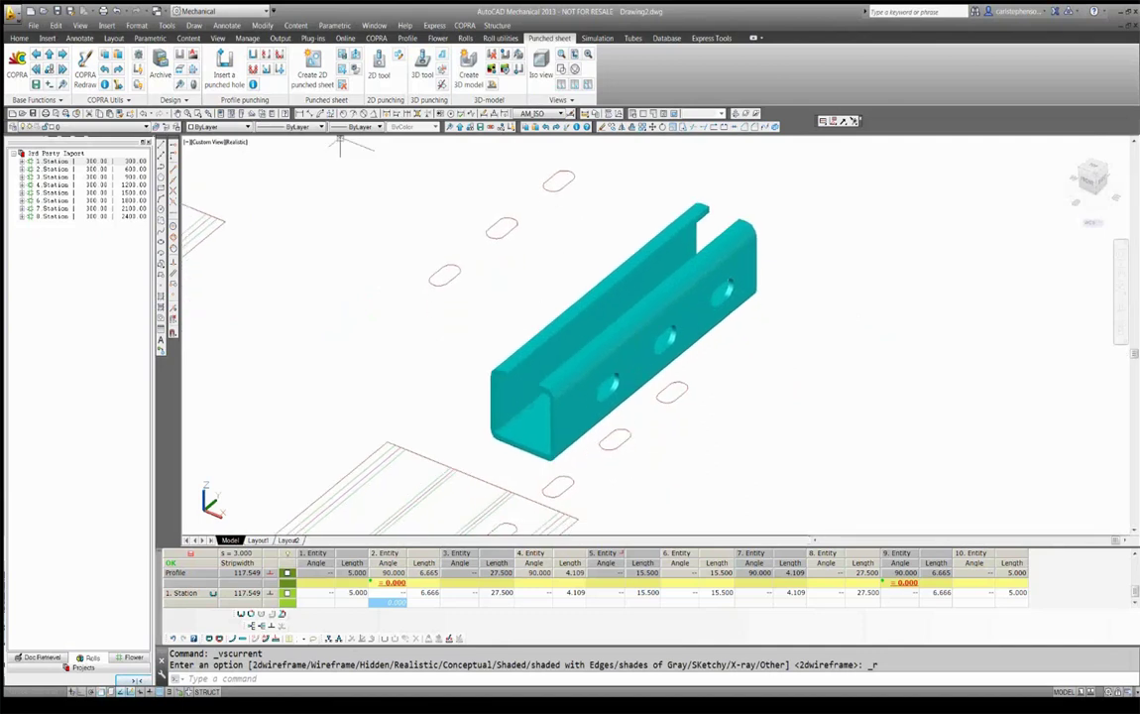
left_click(826, 121)
left_click_drag(804, 340, 583, 153)
key("Escape")
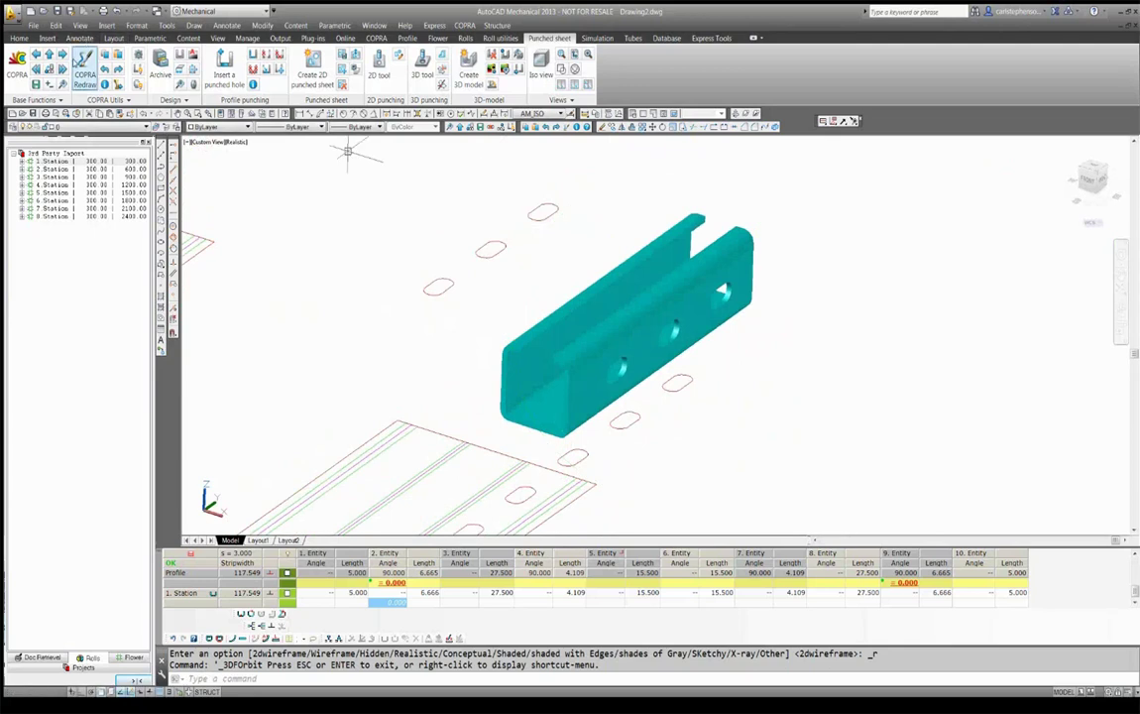
left_click(234, 143)
left_click(262, 170)
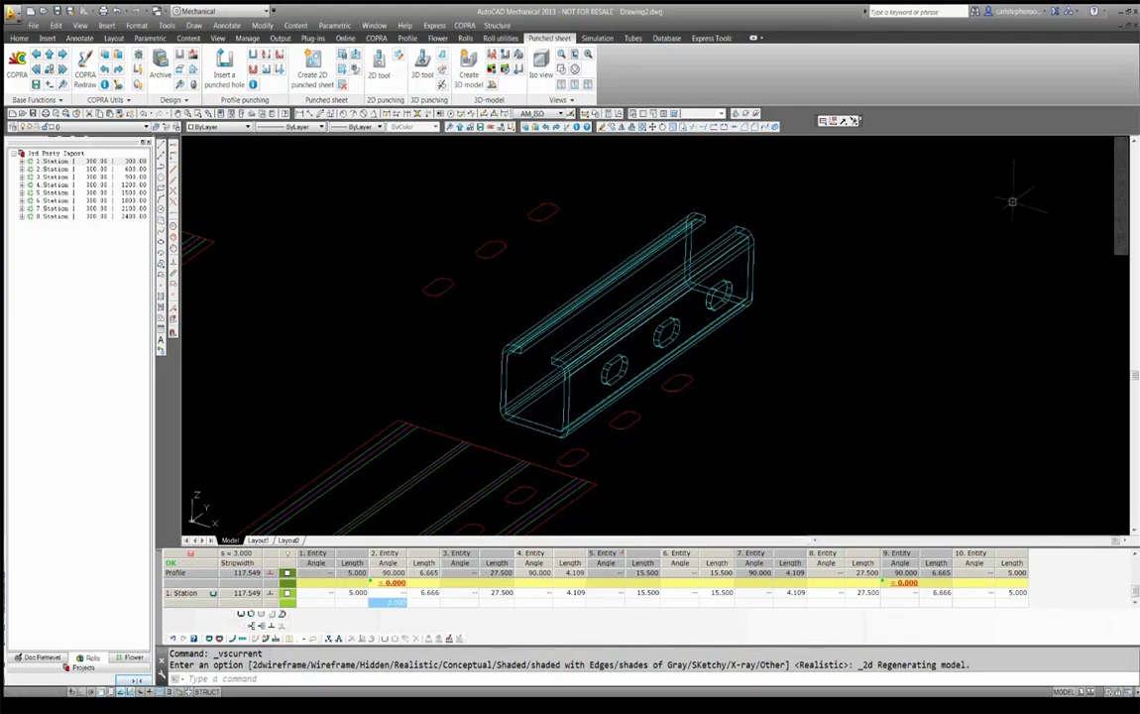
left_click(1131, 26)
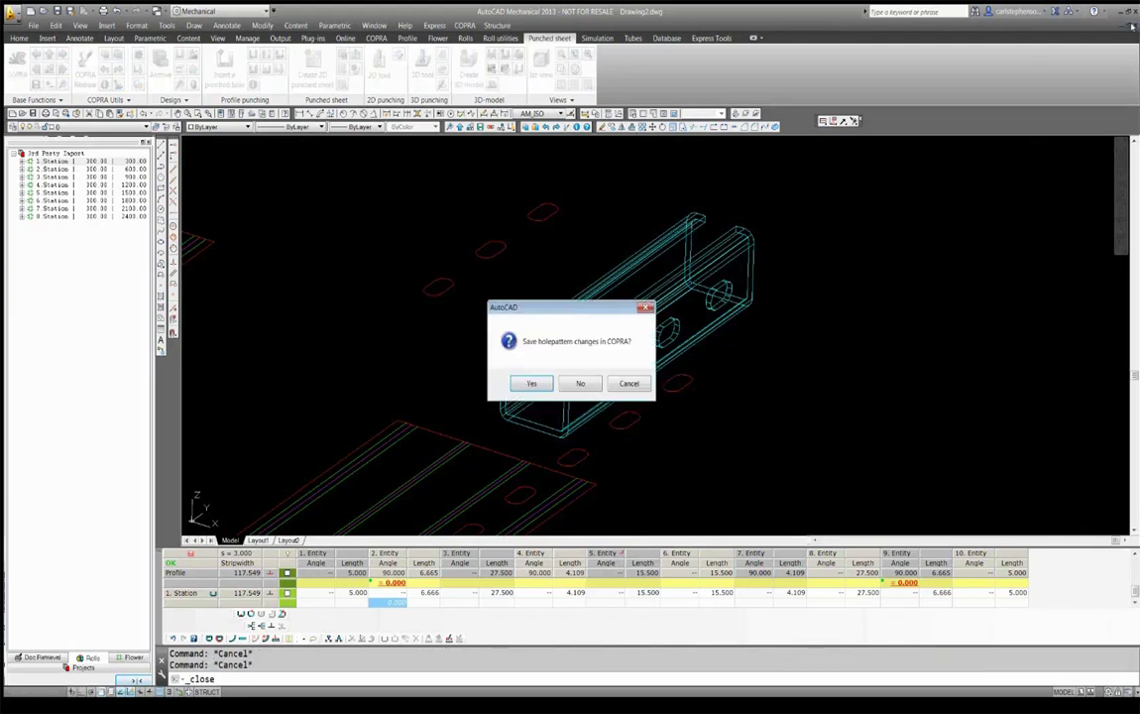
Close Drawing2.dwg without saving it or the hole-pattern changes.
left_click(575, 382)
left_click(577, 383)
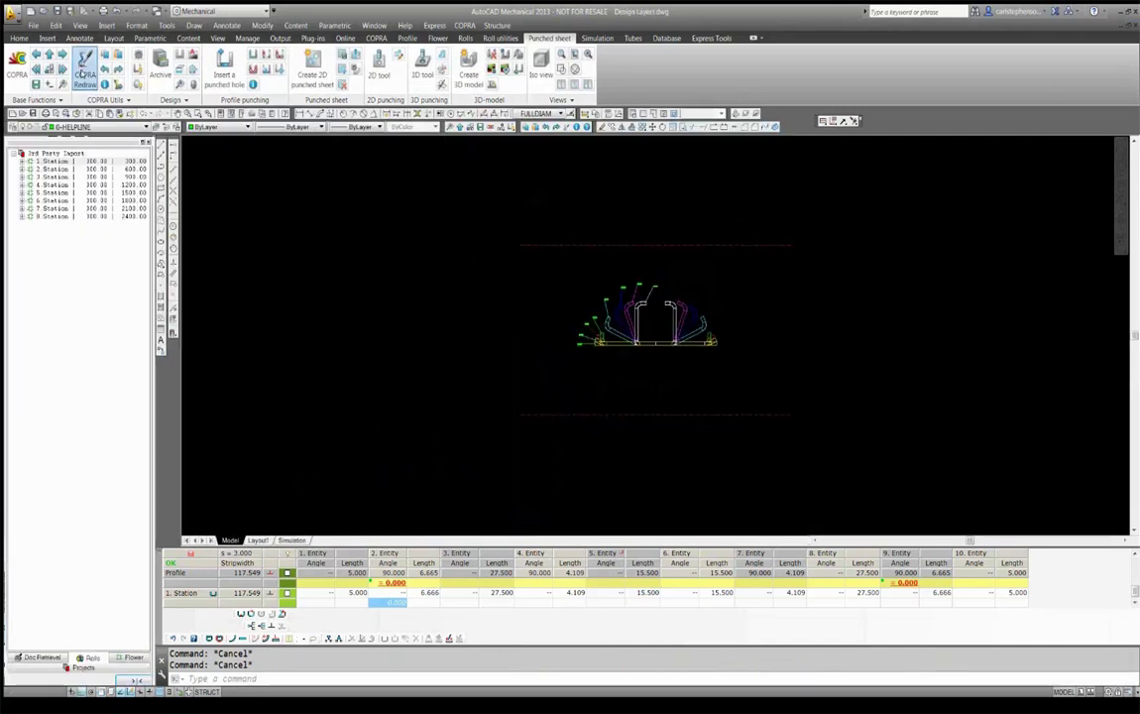
scroll(542, 318, "up", 10)
scroll(536, 367, "down", 4)
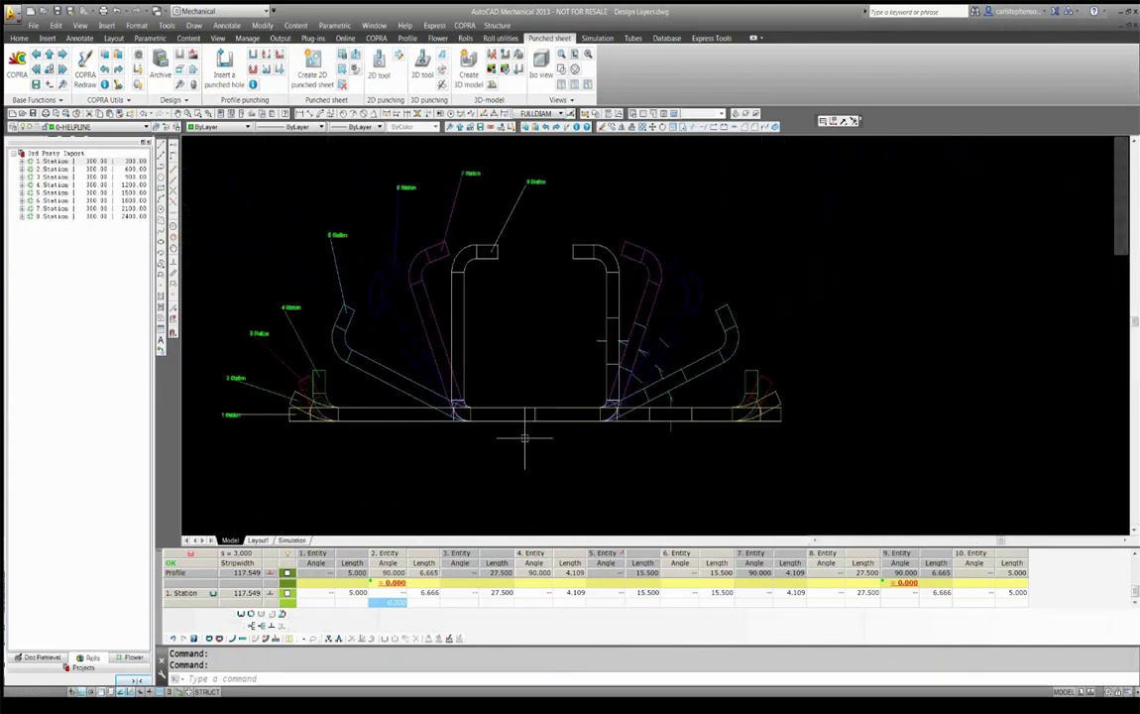
Animate through the roll stations, then step back to show station 7 in 2D.
left_click(35, 54)
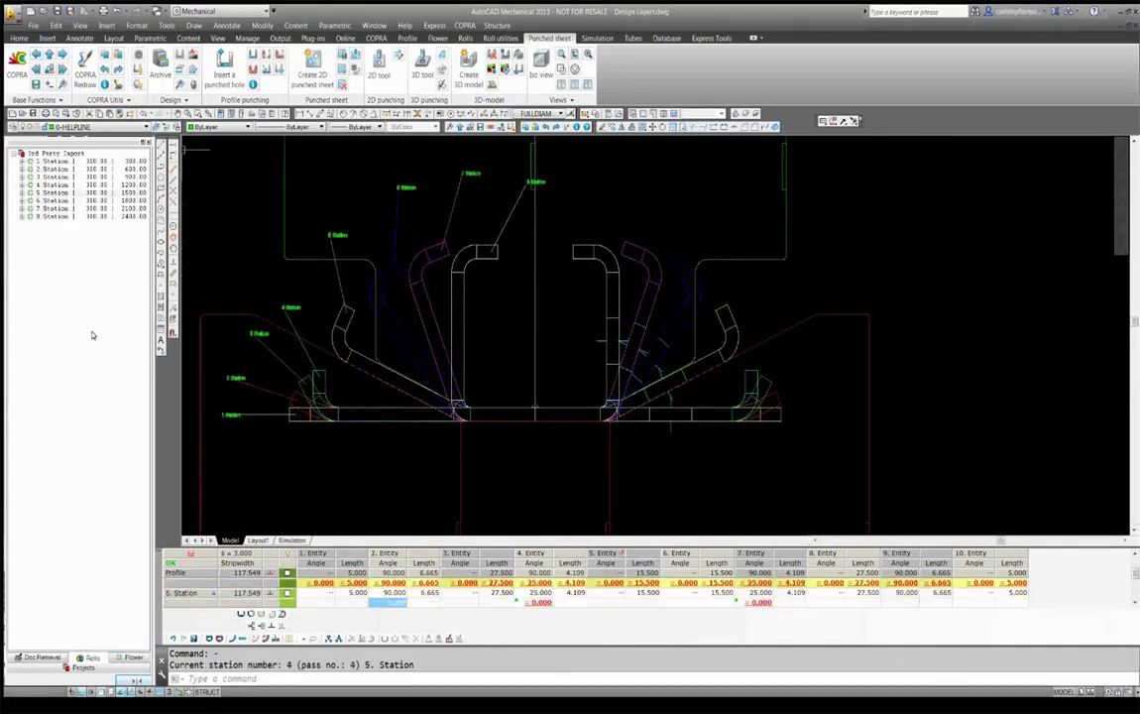
key("Escape")
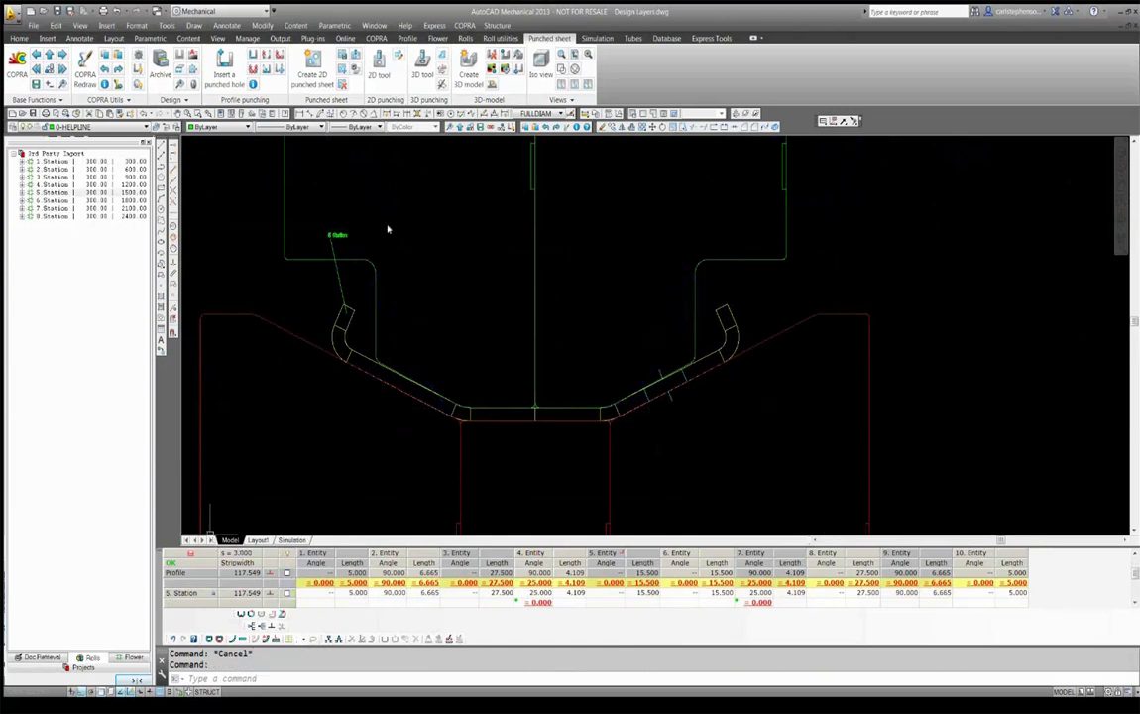
left_click(36, 55)
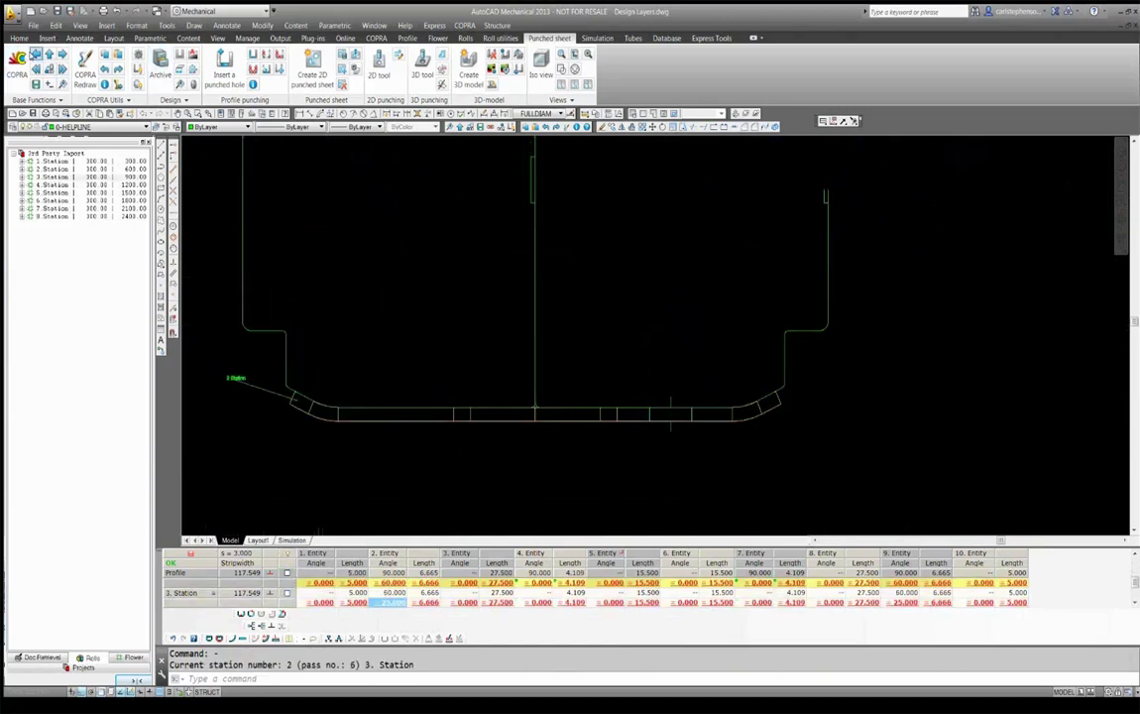
left_click(61, 55)
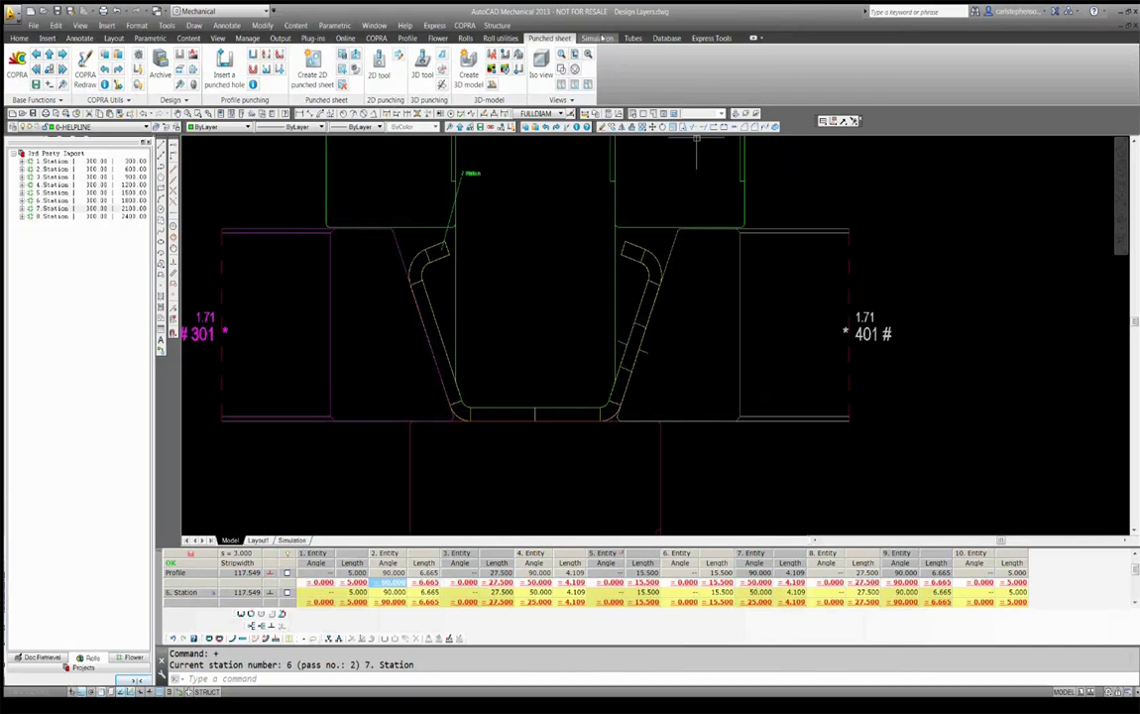
left_click(600, 38)
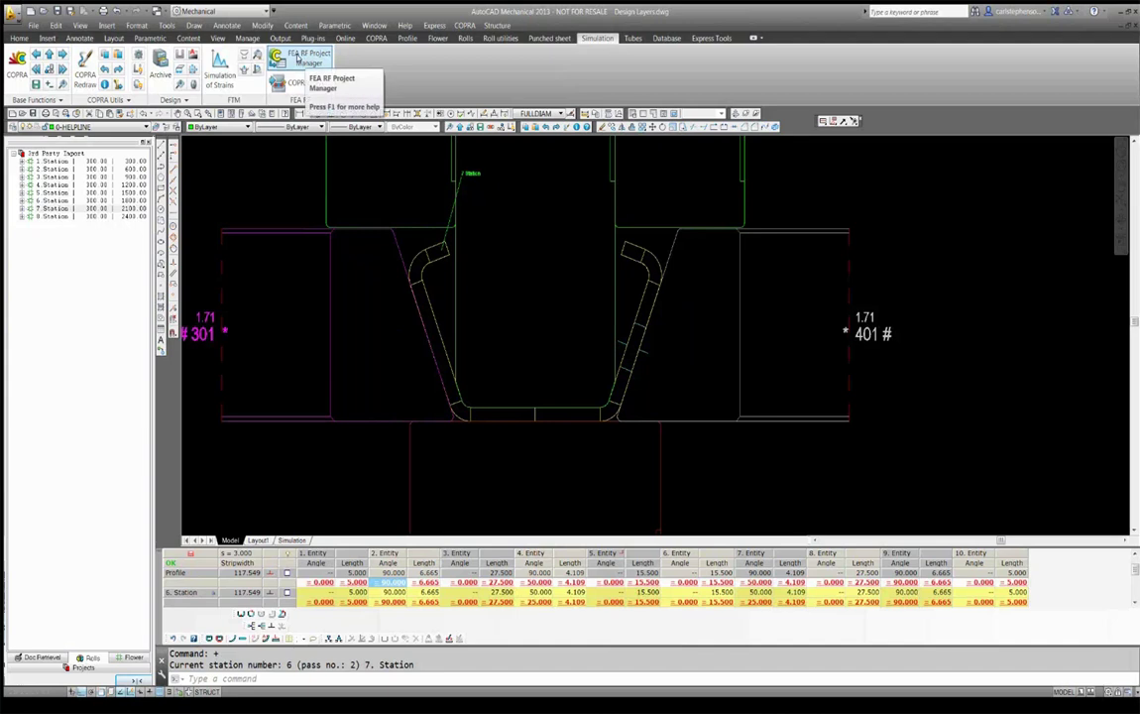
Start a new FEA project stored in a new ProjectImport folder under Webinar.
left_click(298, 58)
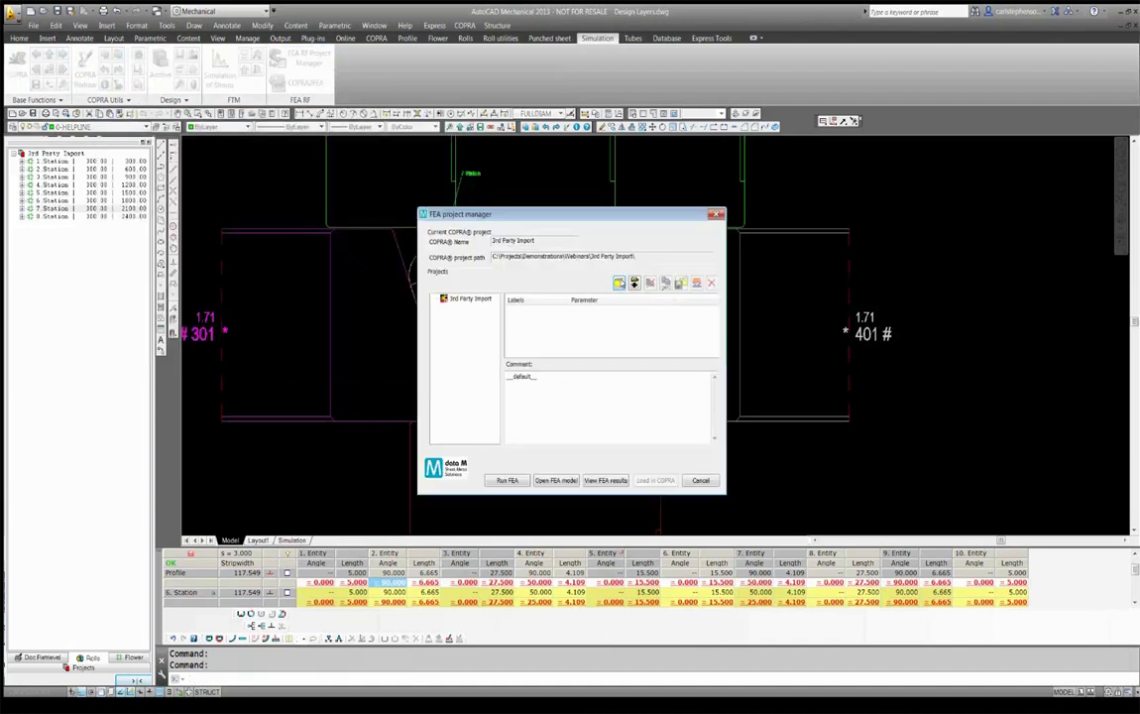
left_click(619, 284)
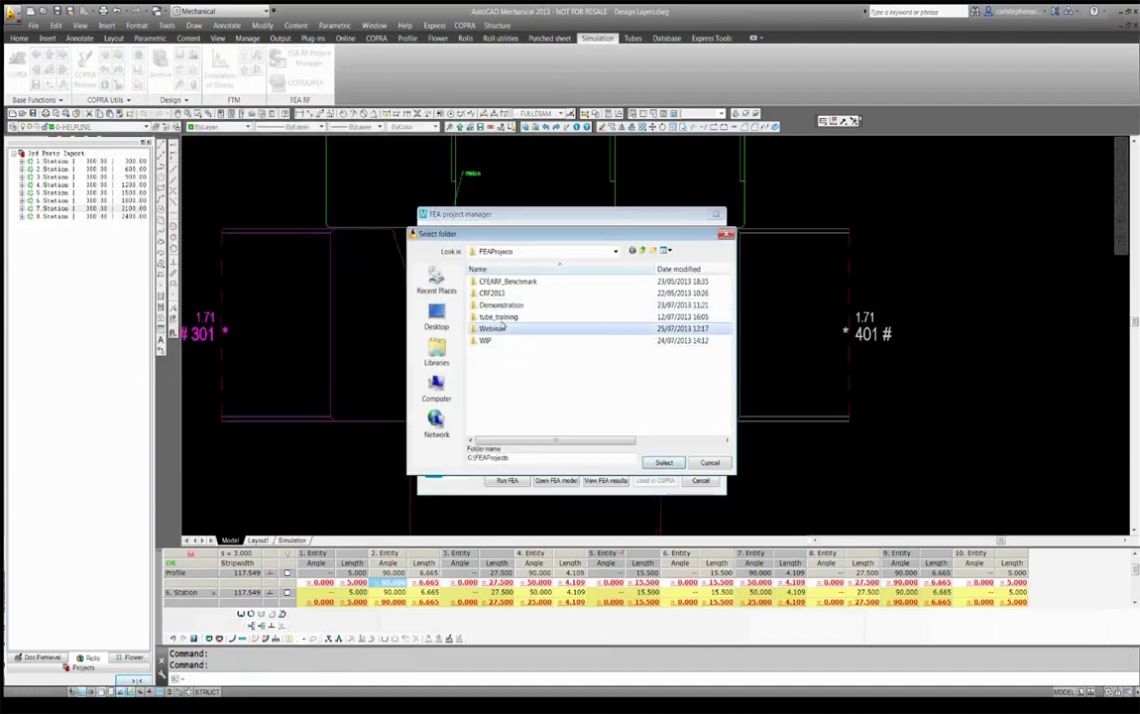
double_click(493, 328)
left_click(651, 252)
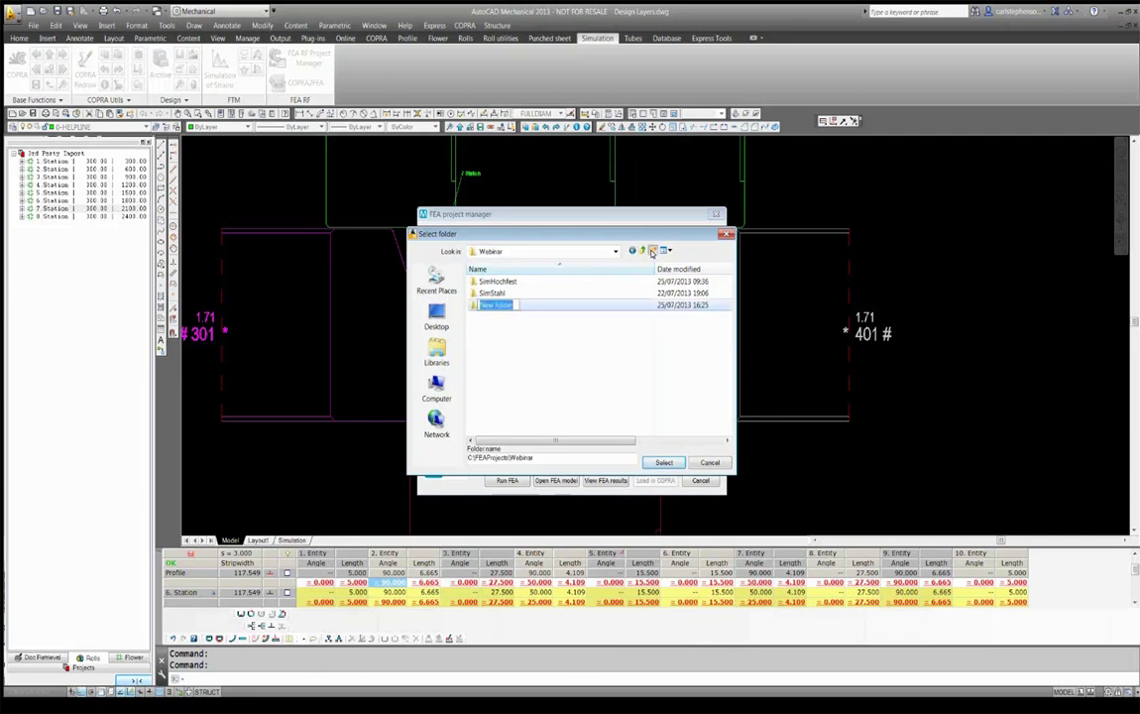
type("ProjectImport")
key("Return")
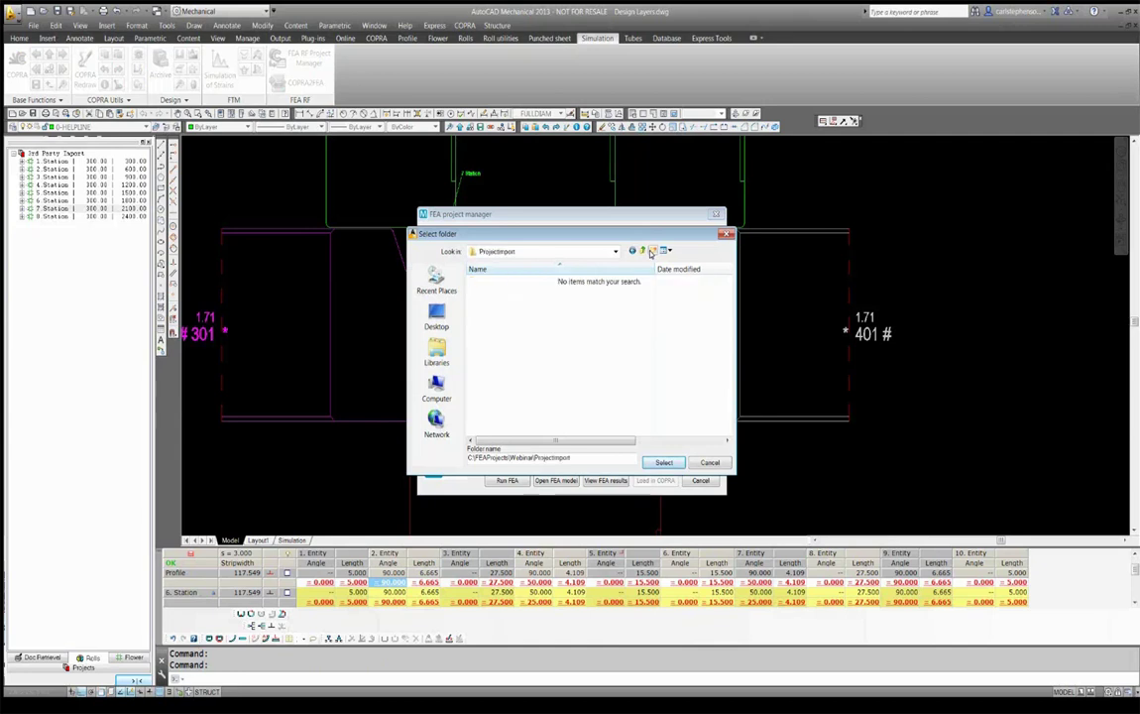
left_click(663, 462)
Enter the project name, designer and comment, create Sim001, and load it in COPRA.
type("Smit01")
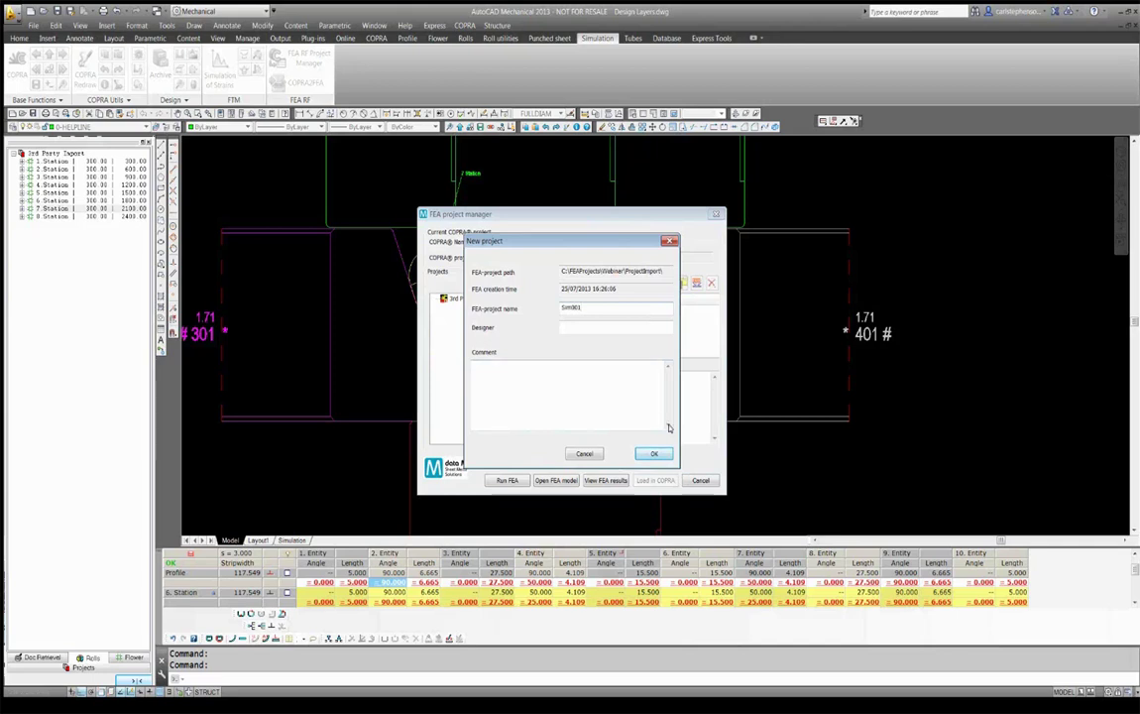
key("Tab")
type("CMS")
left_click(474, 366)
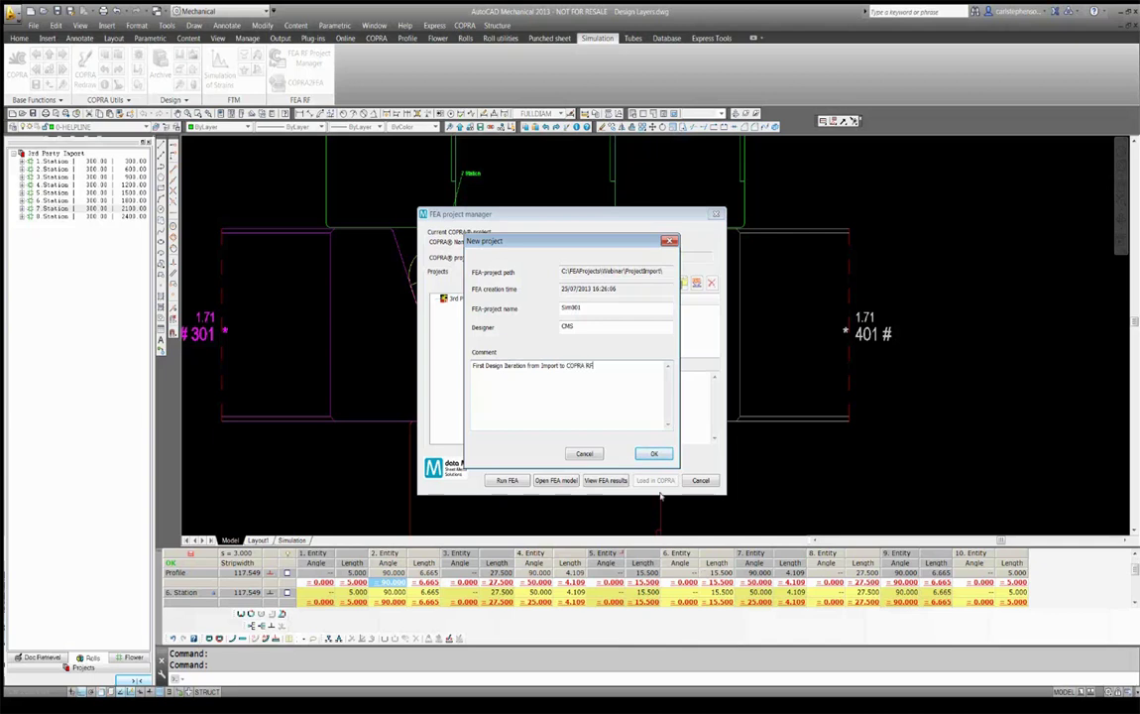
left_click(654, 453)
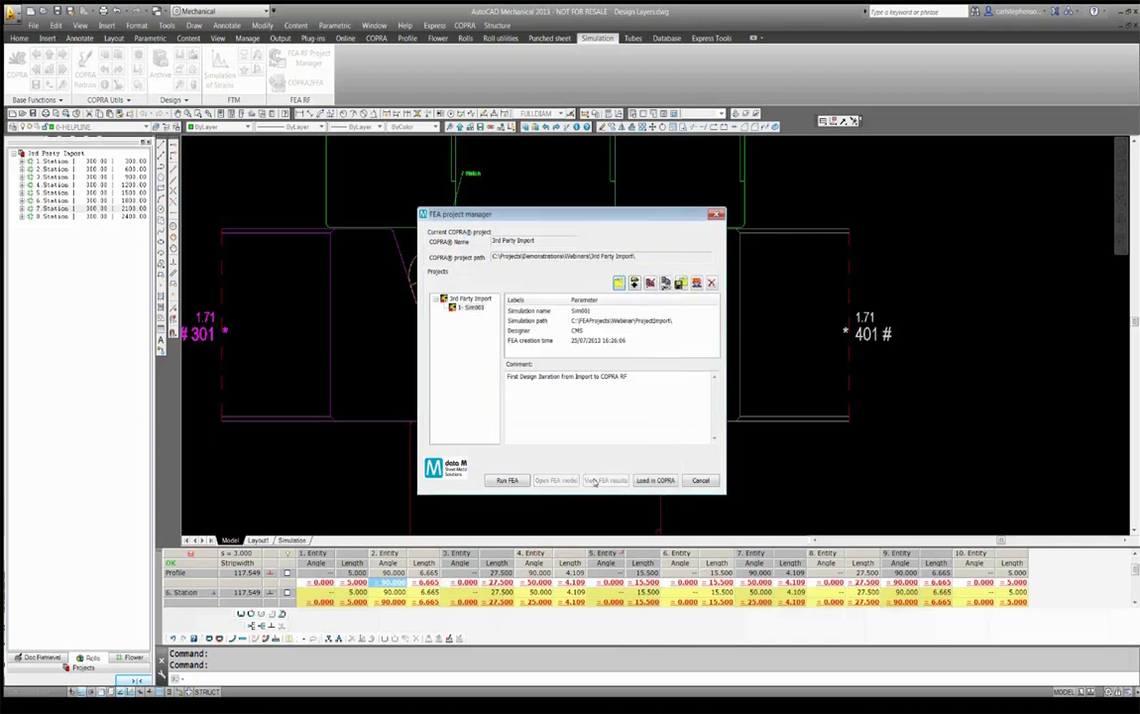
left_click(645, 480)
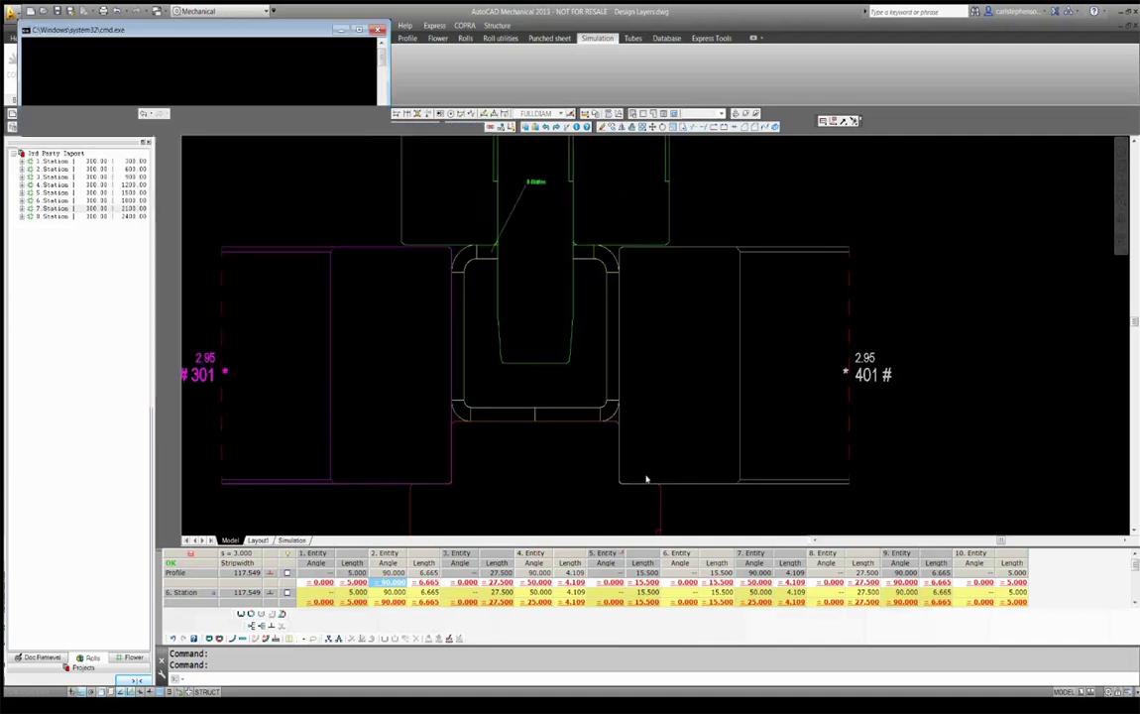
In the COPRA2FEA meshing setup for Sim001, enable Mesh Preview and Automesh Holes.
left_click(306, 83)
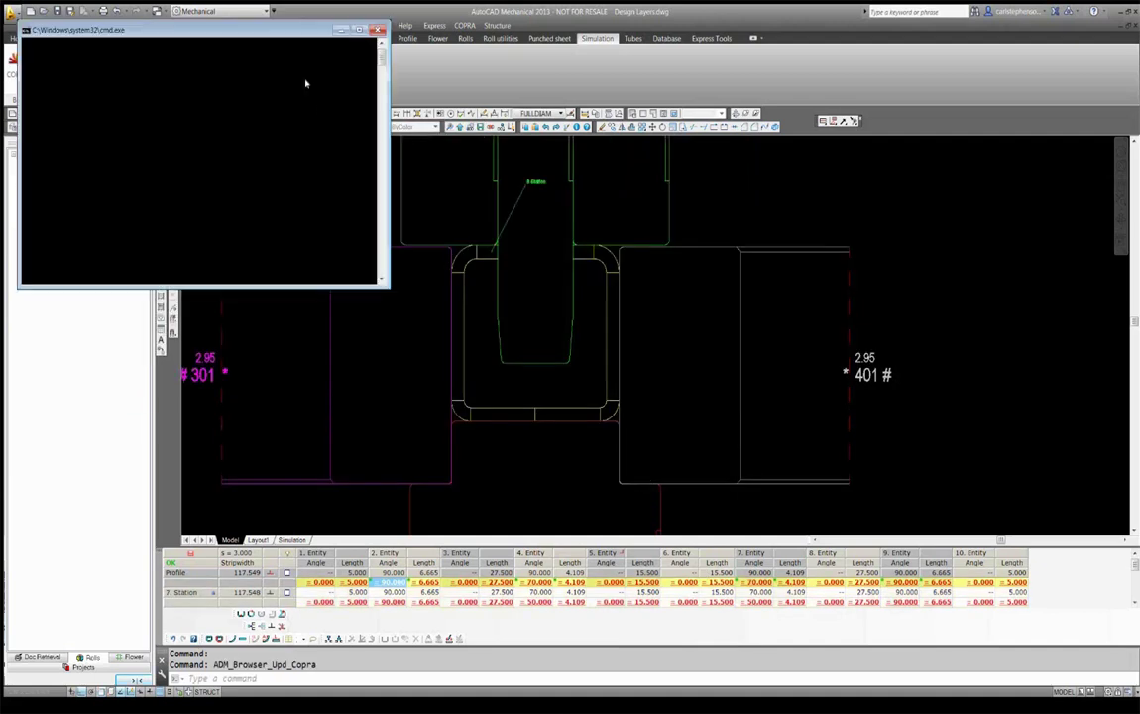
left_click_drag(597, 202, 407, 175)
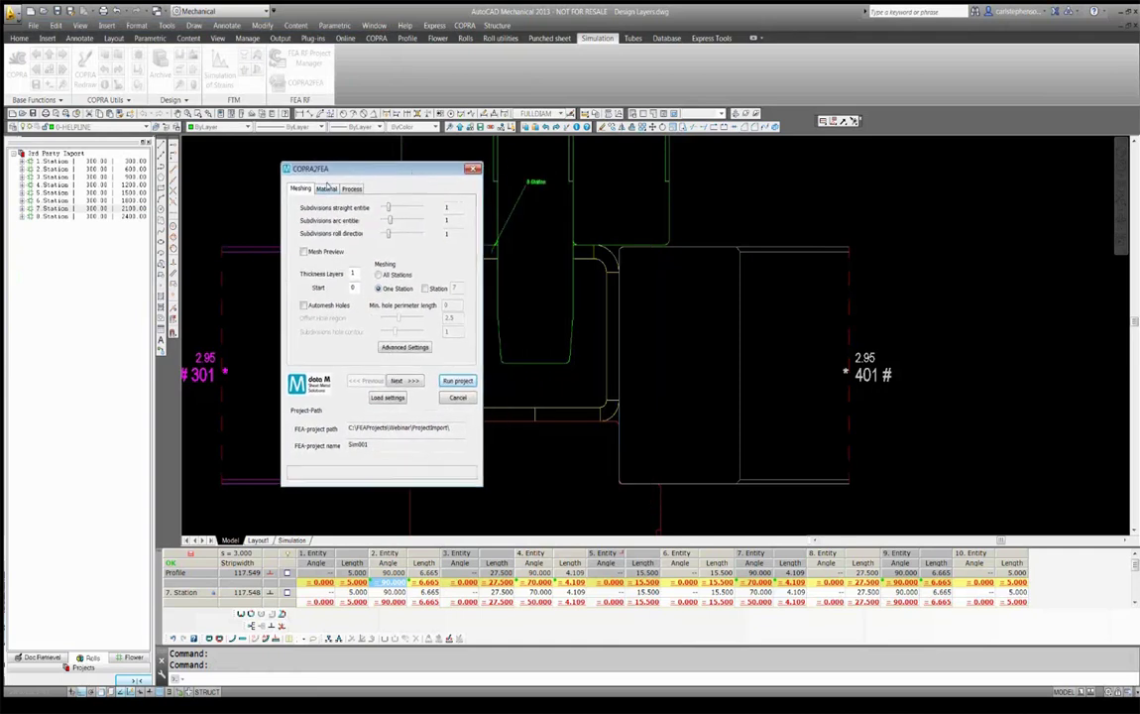
left_click(305, 251)
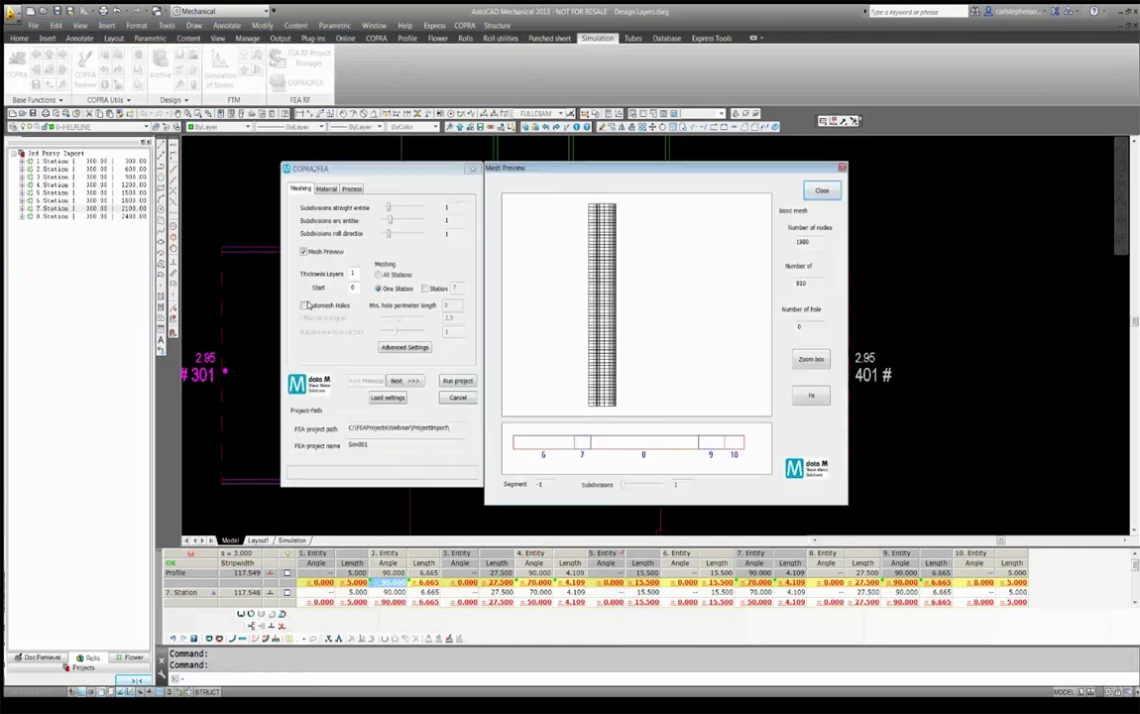
left_click(304, 305)
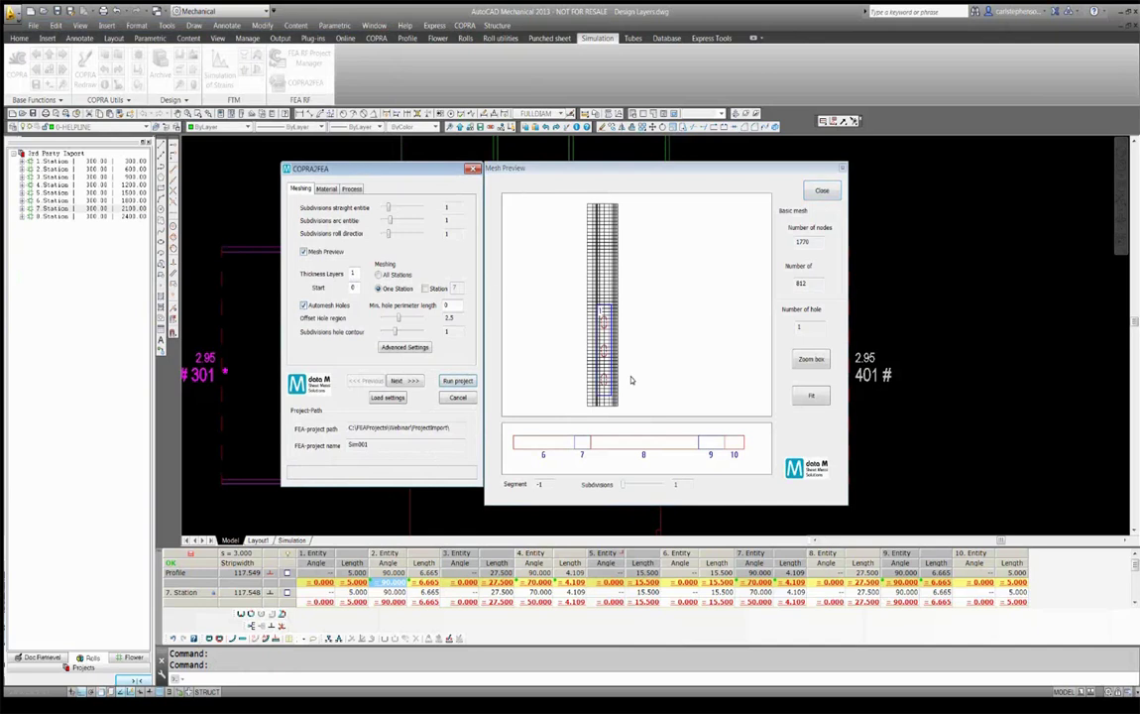
Review the Material and Process settings, then confirm the per-station distance settings.
left_click(330, 188)
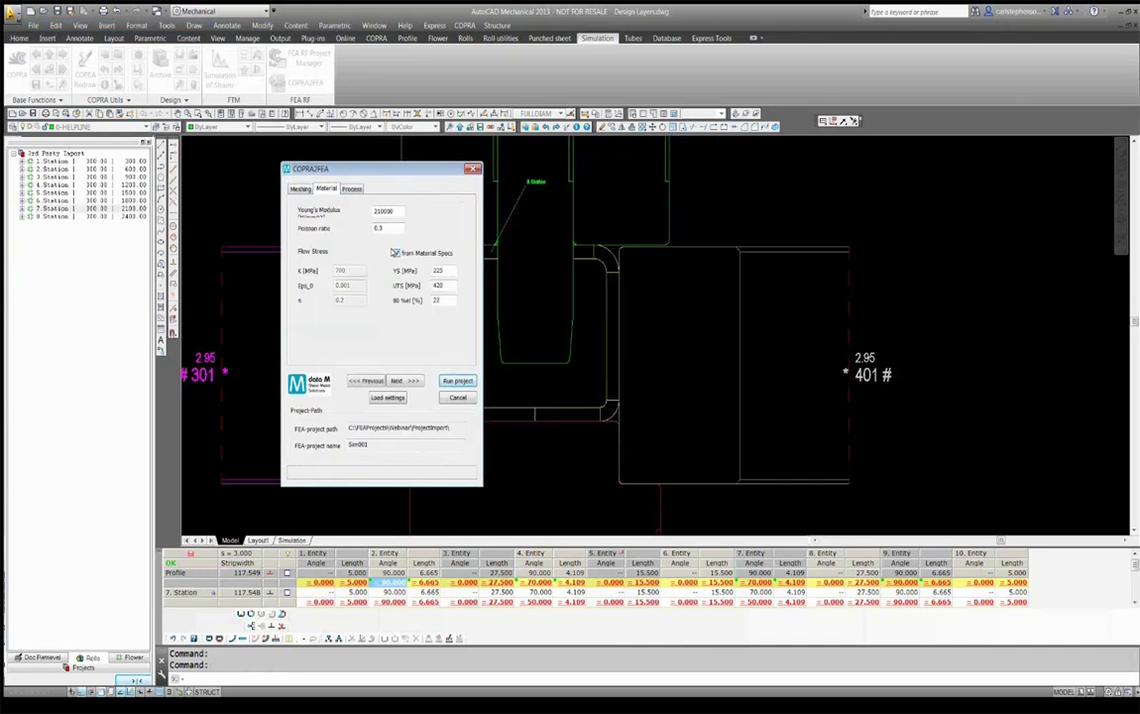
left_click(353, 189)
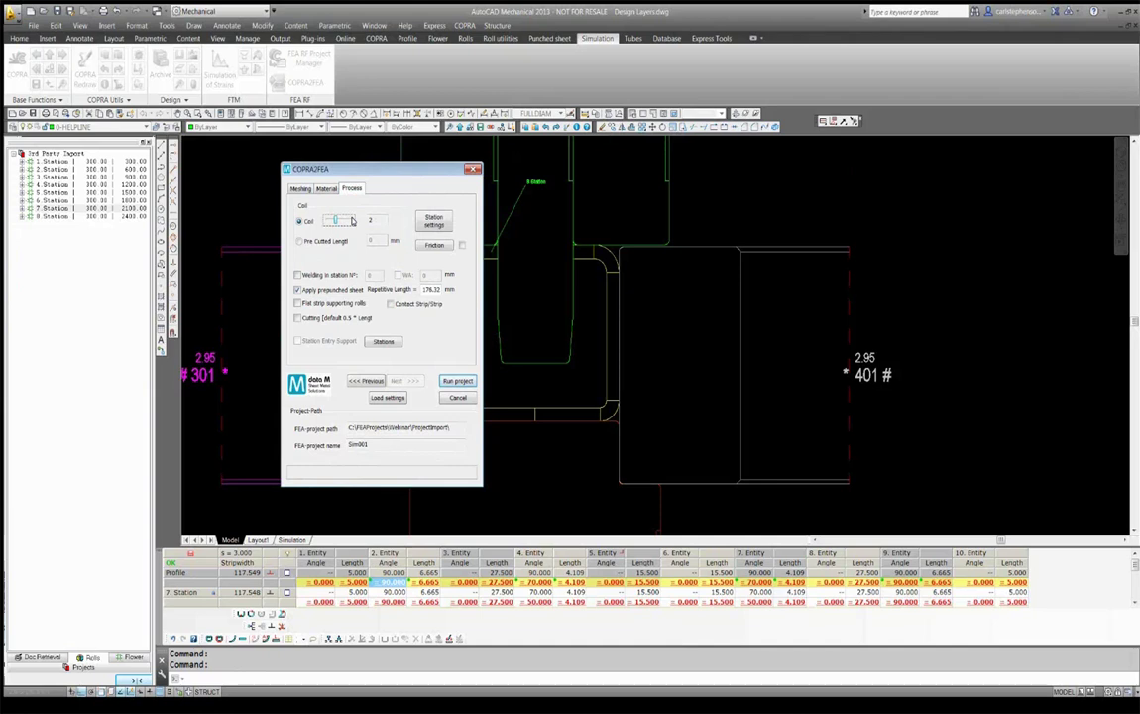
left_click(435, 222)
left_click_drag(365, 227, 619, 215)
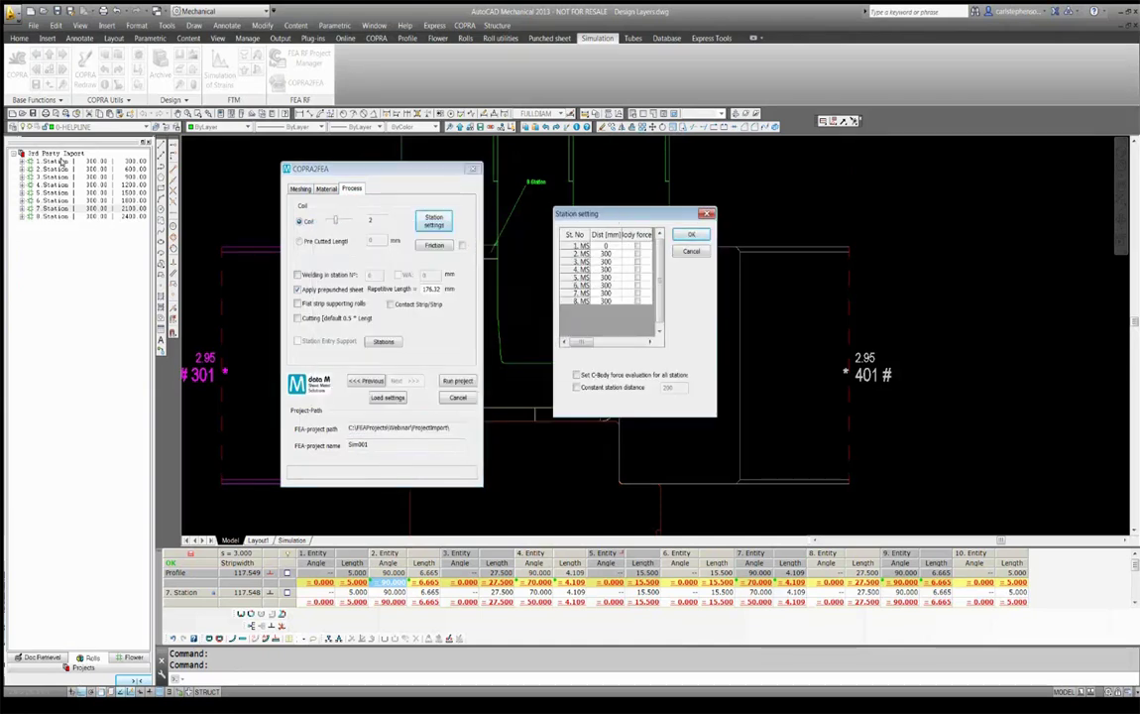
left_click(691, 234)
Enable flat strip supporting rolls and cutting, then mesh Sim001 (3608 nodes, 1655 elements).
left_click(297, 304)
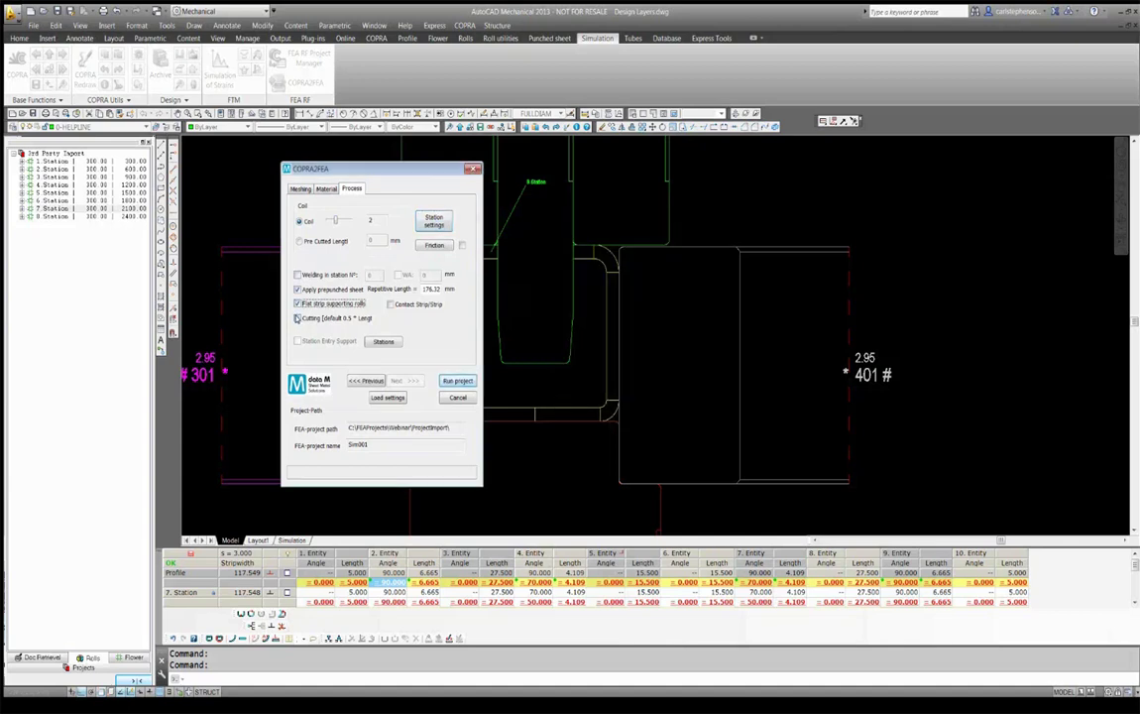
left_click(298, 318)
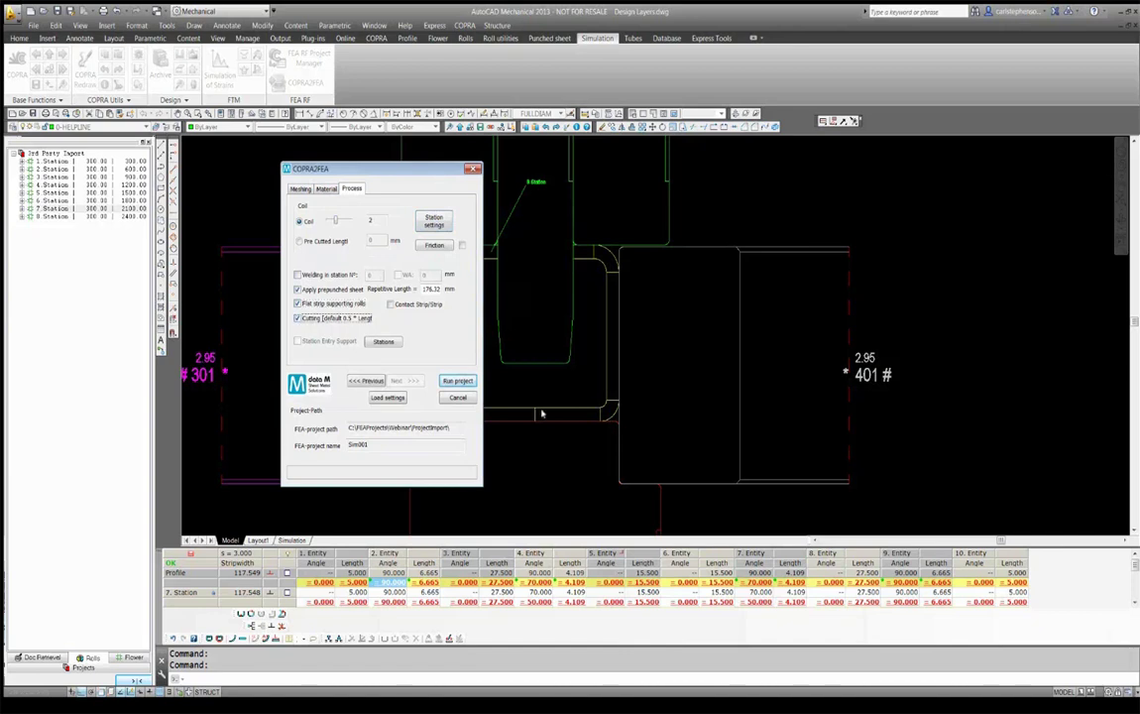
left_click(456, 380)
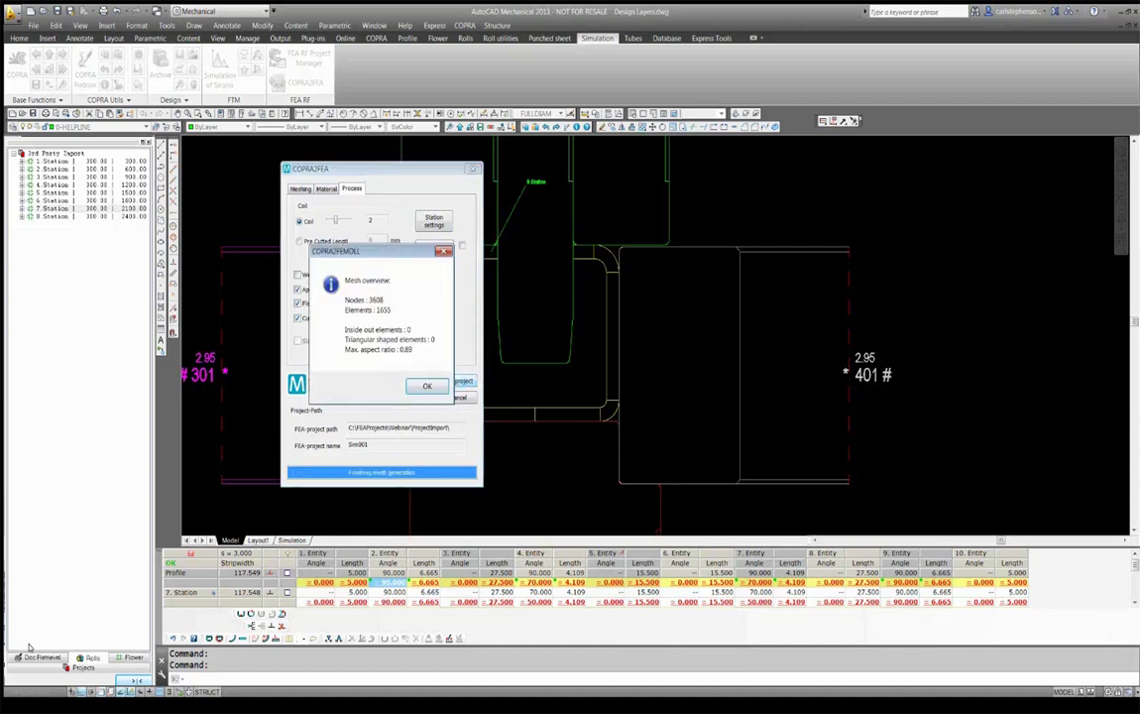
left_click(416, 385)
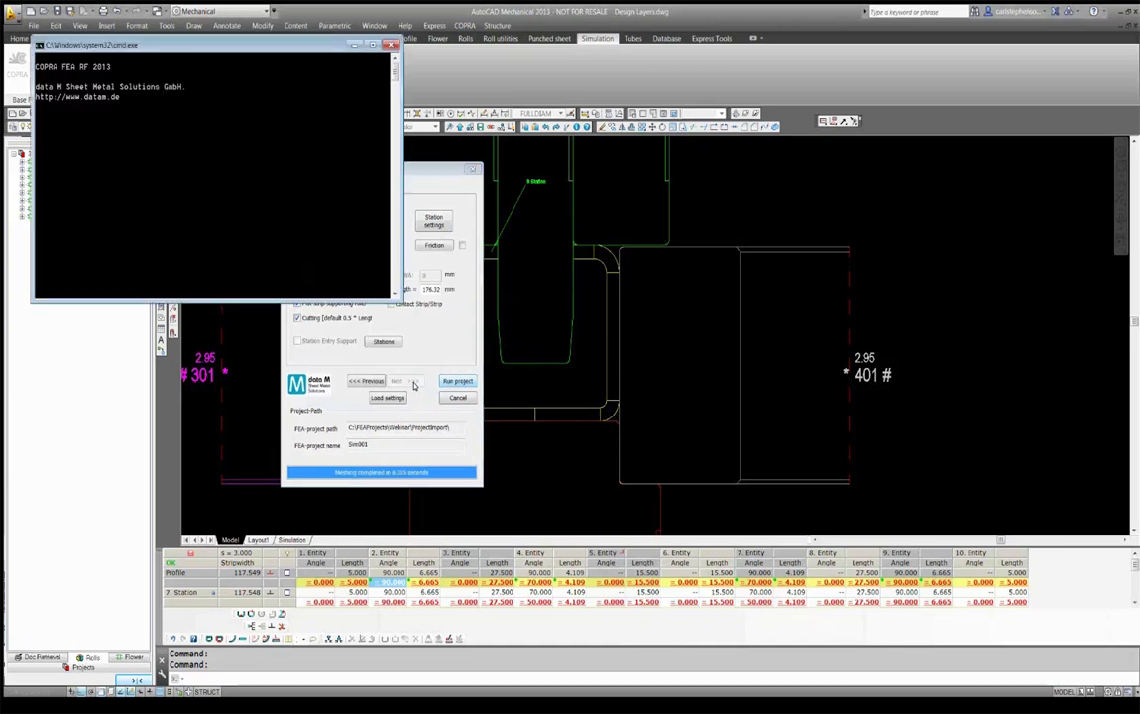
Dismiss the licensing notice so Marc Mentat opens with sim001.mud loaded.
left_click(574, 443)
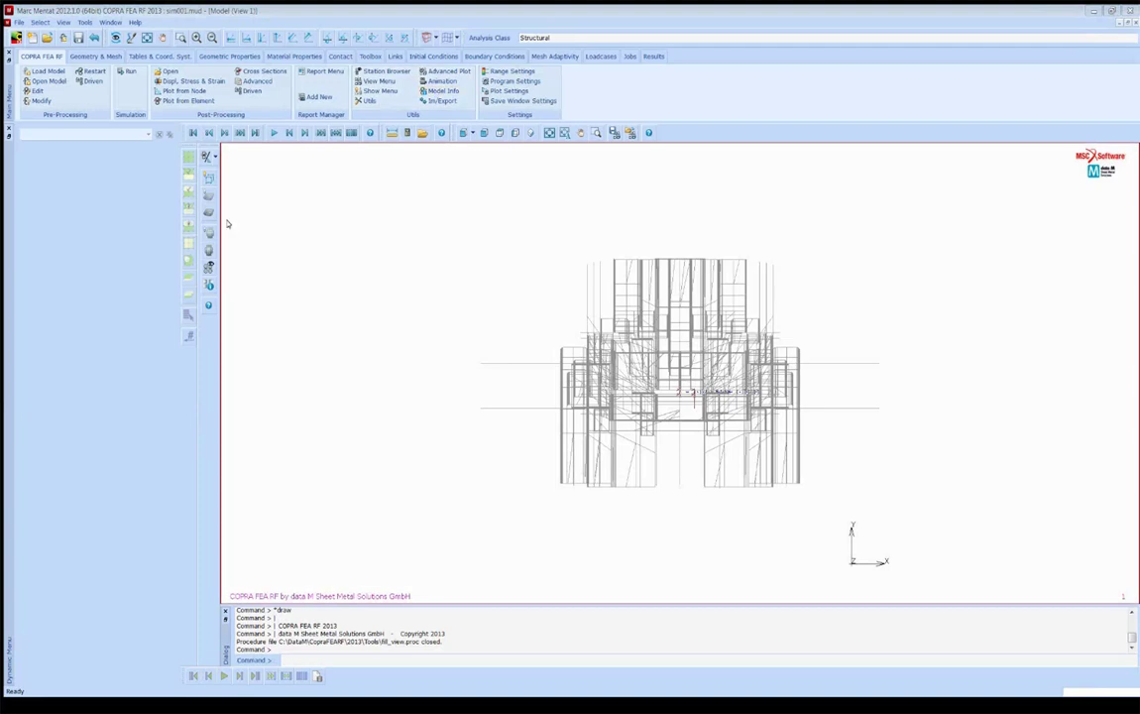
Turn on dynamic model mode and rotate the roll stations and strip into an enlarged oblique view.
left_click(581, 133)
mouse_move(616, 317)
left_mouse_down()
mouse_move(670, 321)
mouse_move(590, 335)
mouse_move(551, 273)
mouse_move(681, 305)
mouse_move(677, 506)
left_mouse_up()
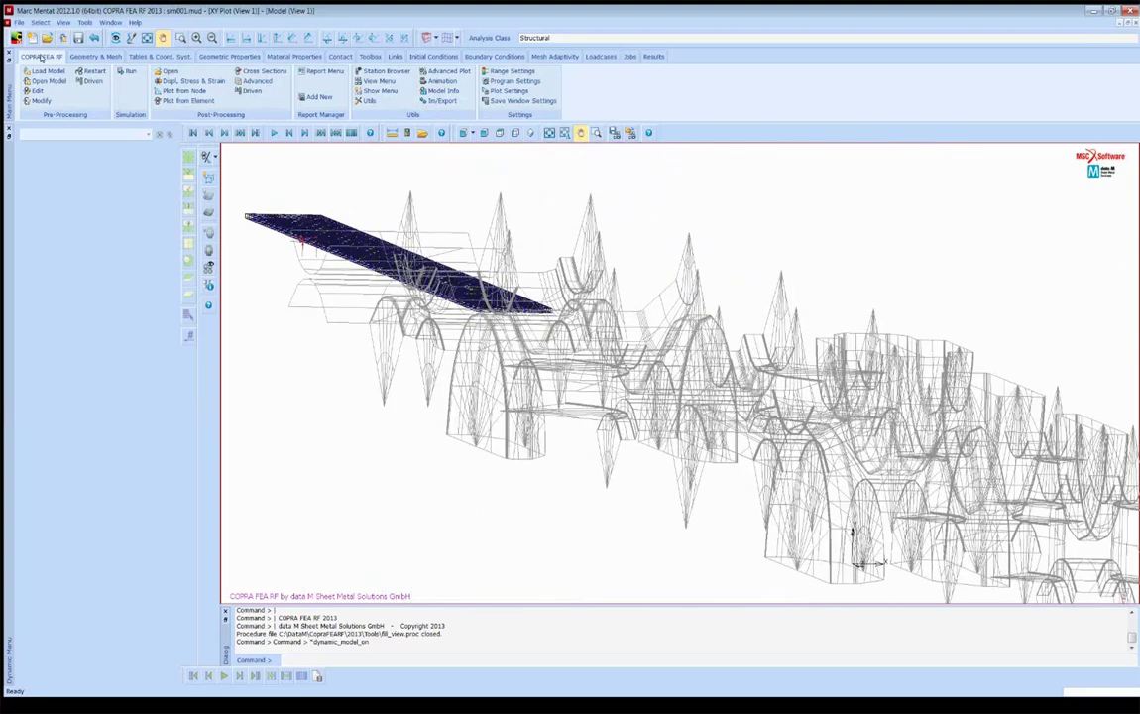